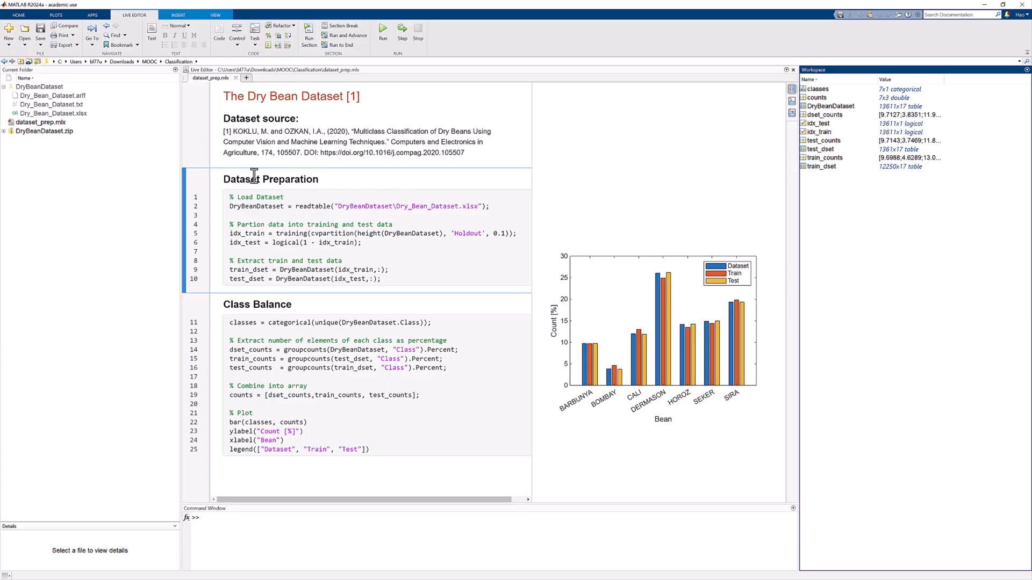
Open the Classification Learner app from the machine learning apps and maximize its window
left_click(92, 15)
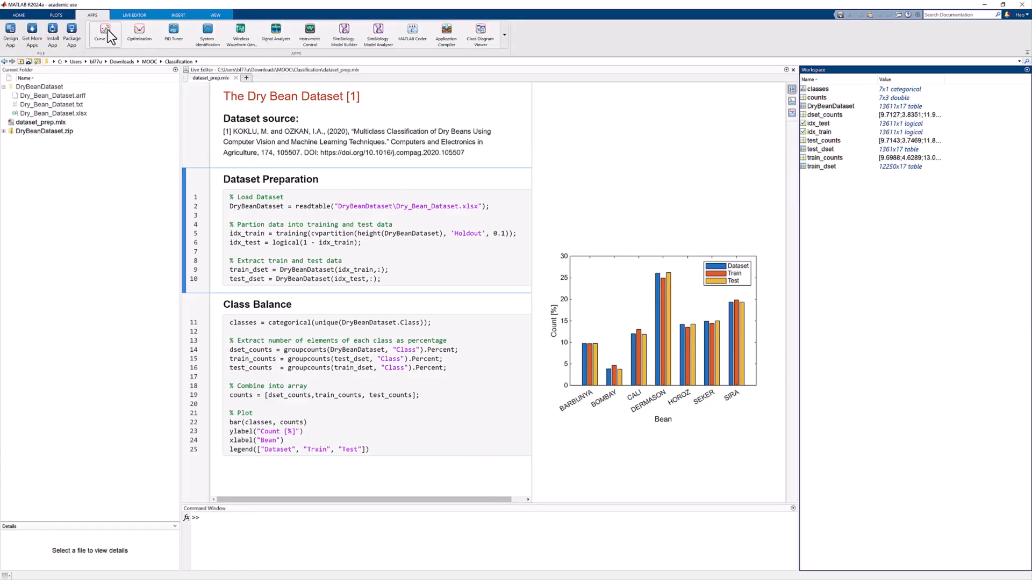
left_click(506, 34)
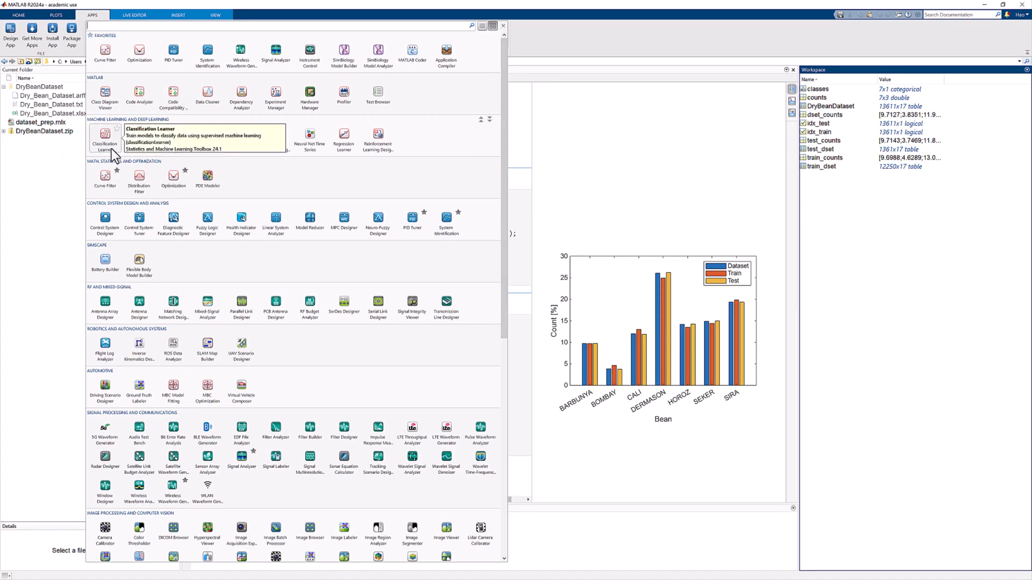
left_click(105, 136)
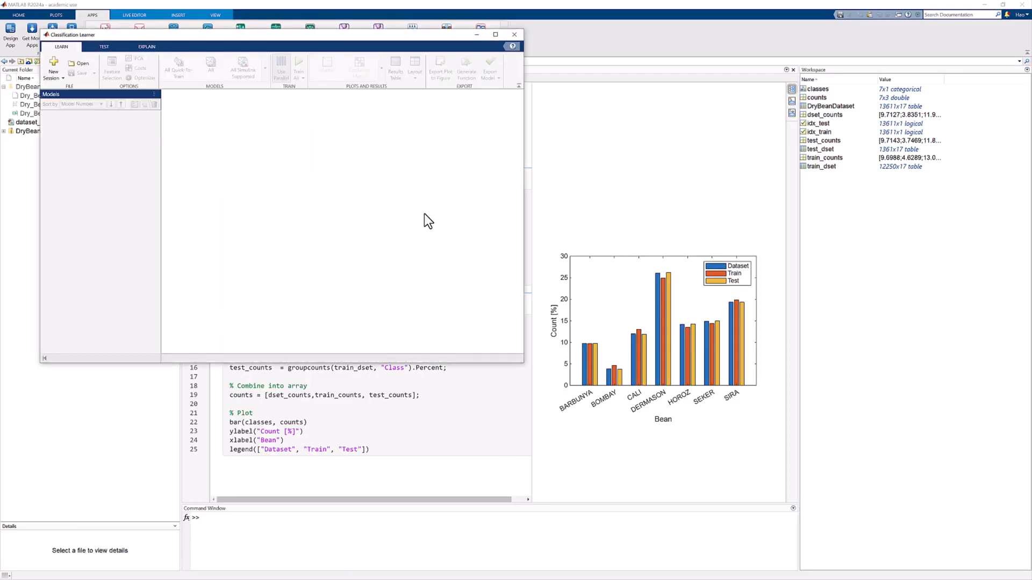
left_click(495, 35)
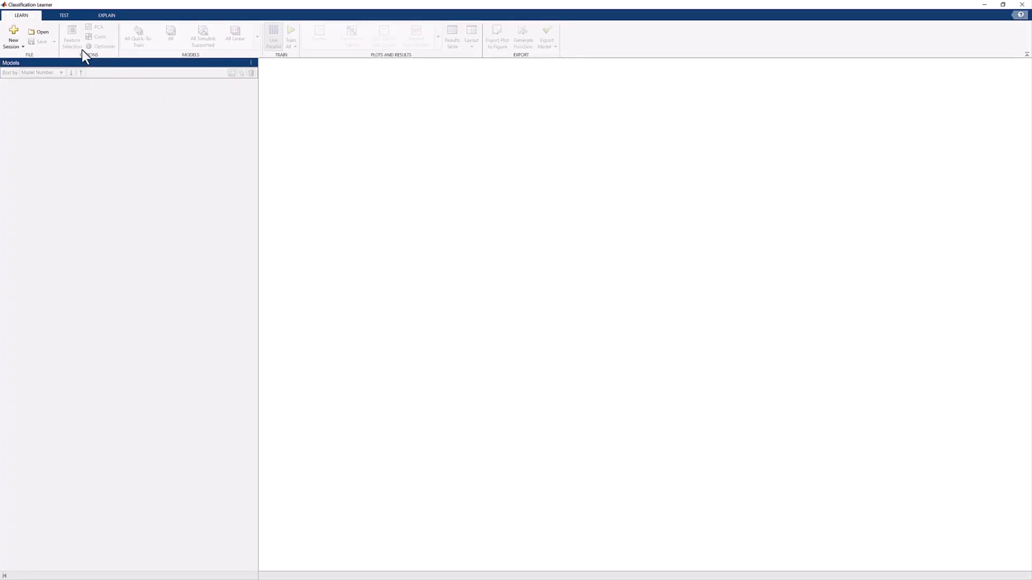
Set up a new session from the workspace with train_dset as the data set variable and Class as the response, and review the predictors
left_click(11, 36)
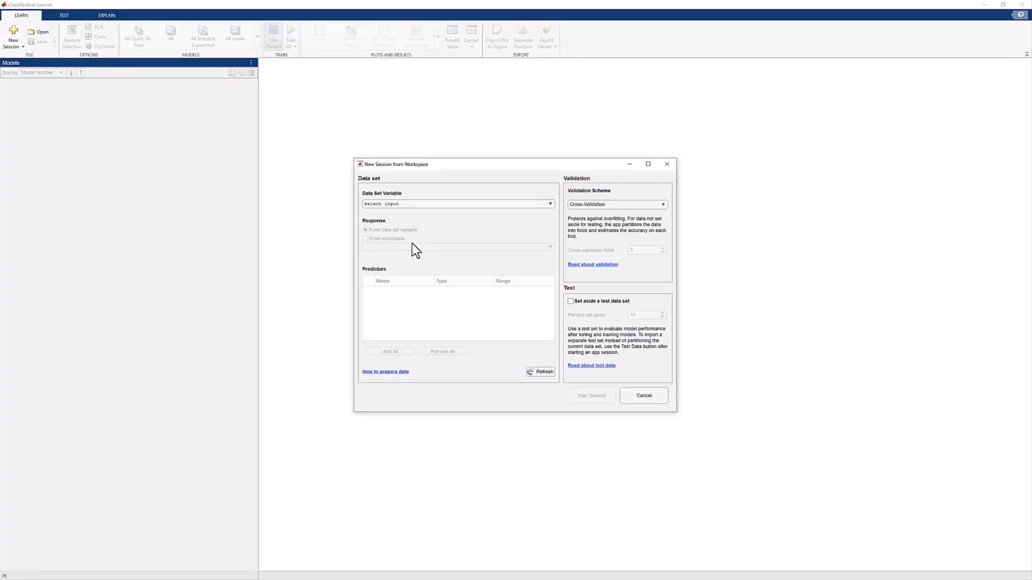
left_click(456, 206)
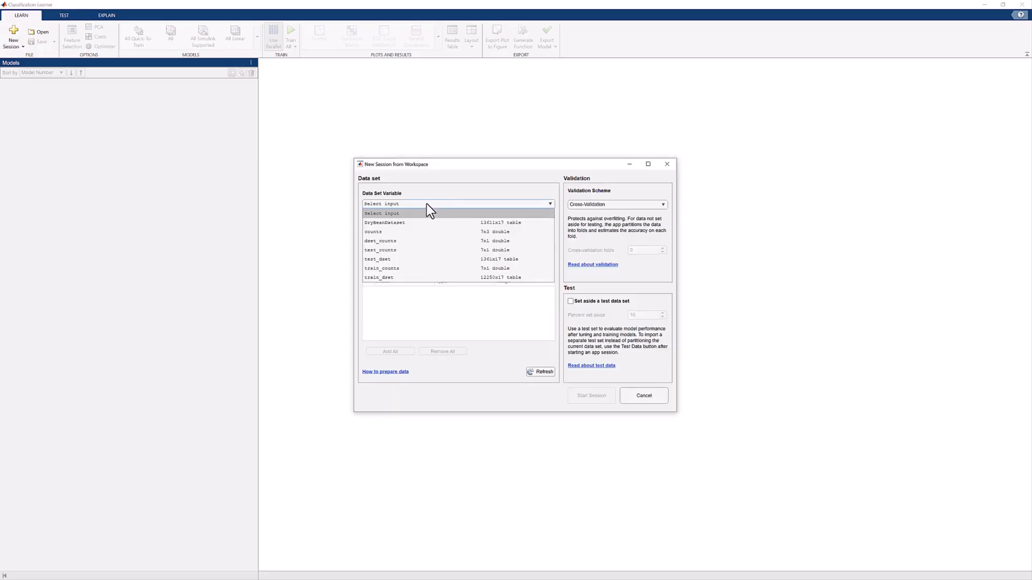
left_click(504, 277)
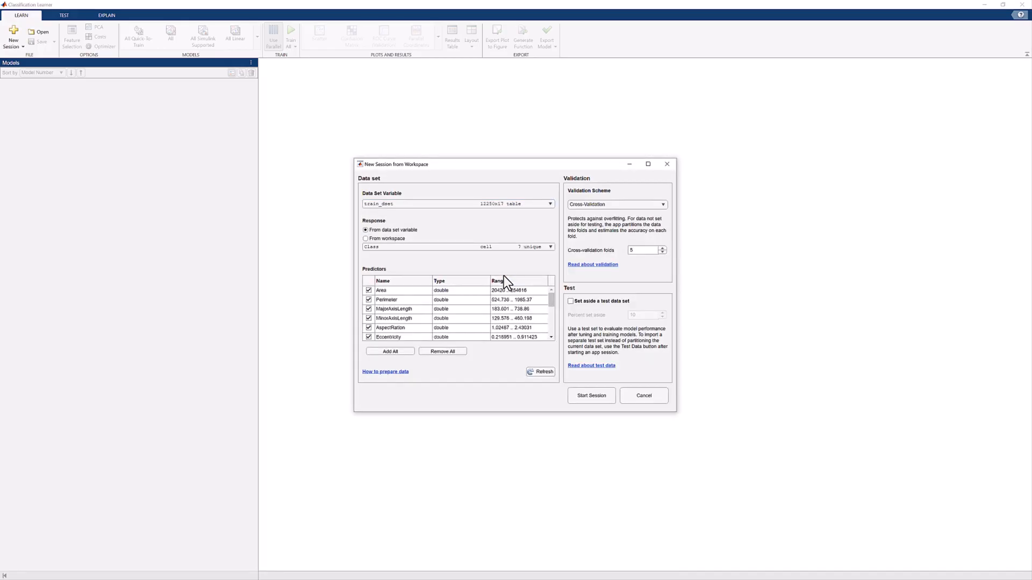
left_click(545, 248)
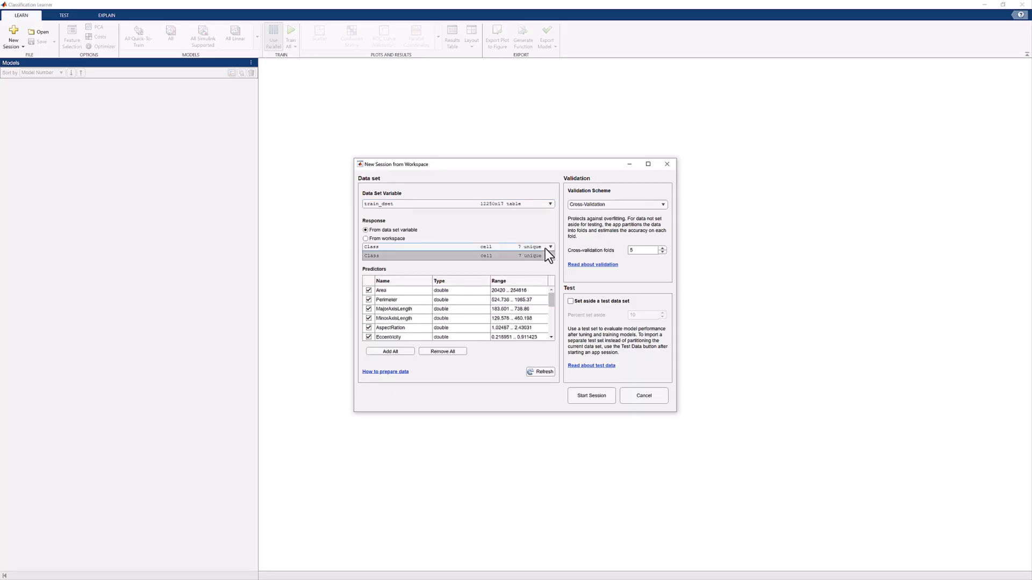
left_click(395, 257)
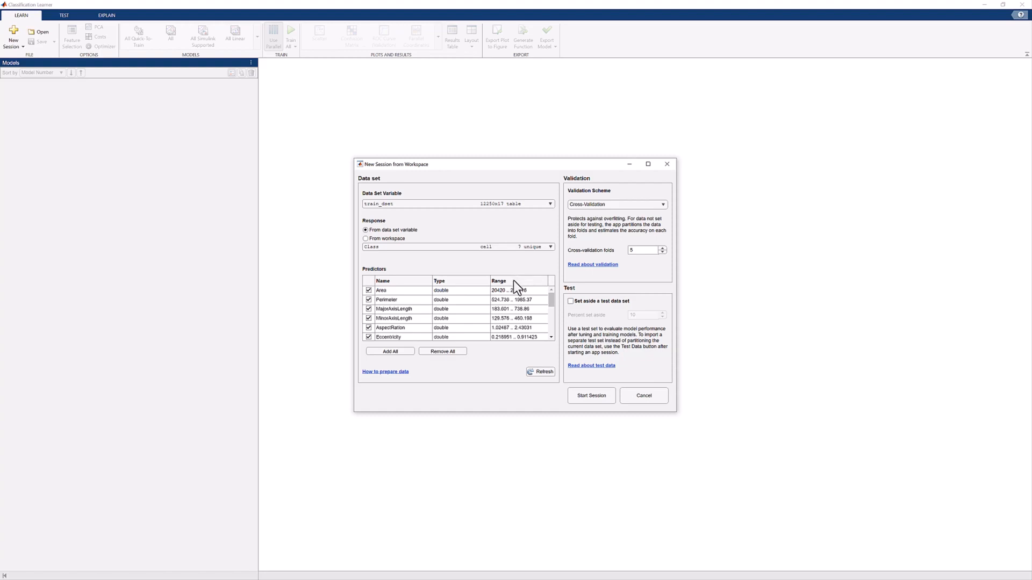
scroll(512, 305, "down", 2)
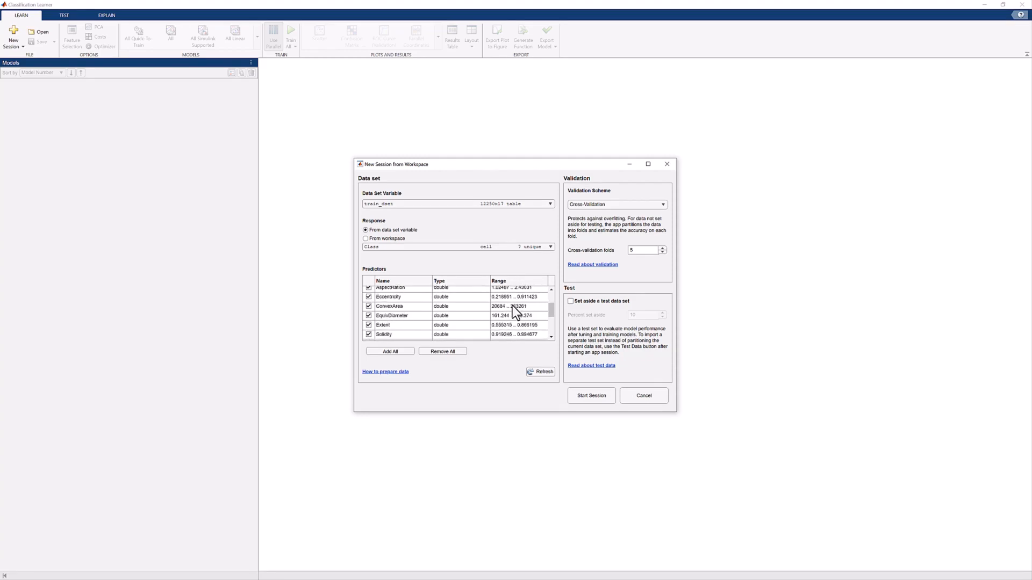
scroll(512, 311, "down", 2)
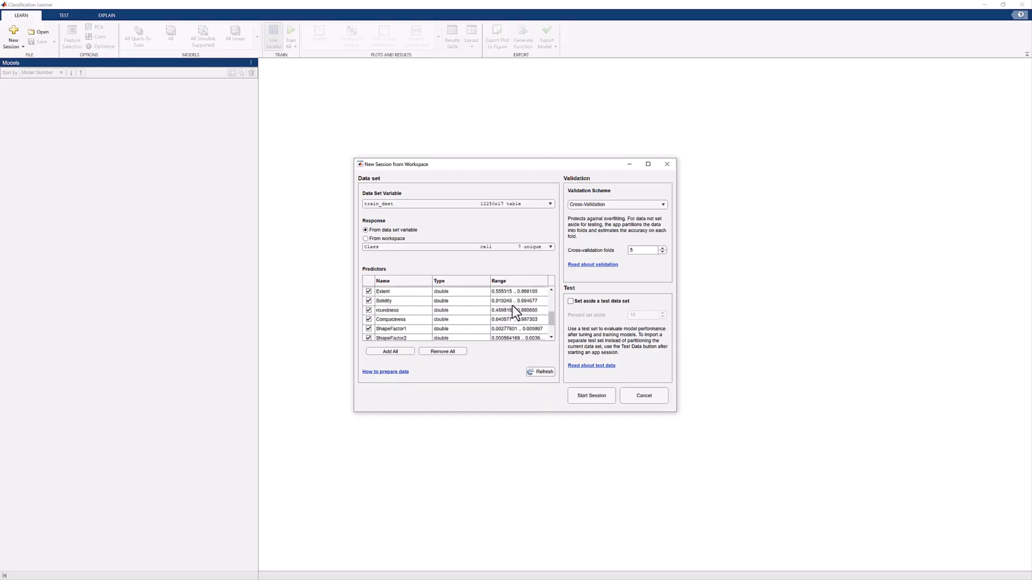
scroll(511, 306, "down", 2)
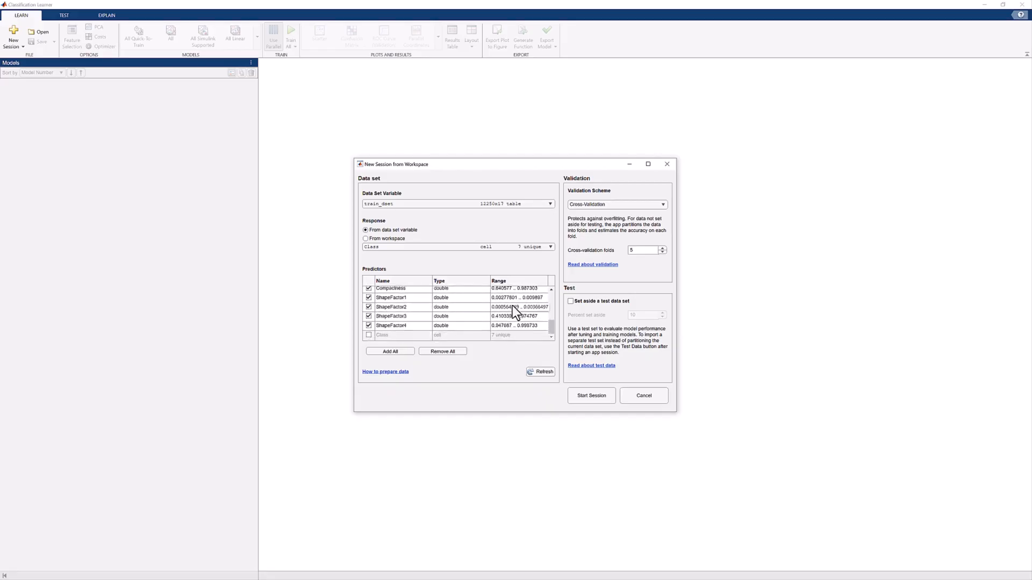
scroll(511, 305, "up", 5)
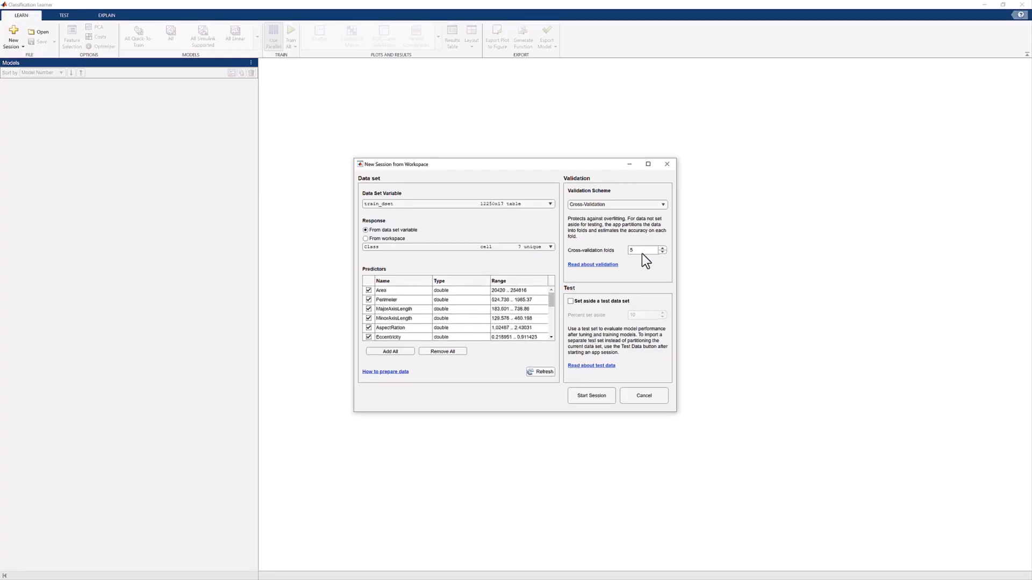
Choose Holdout Validation with 5 percent held out and start the session
left_click(648, 206)
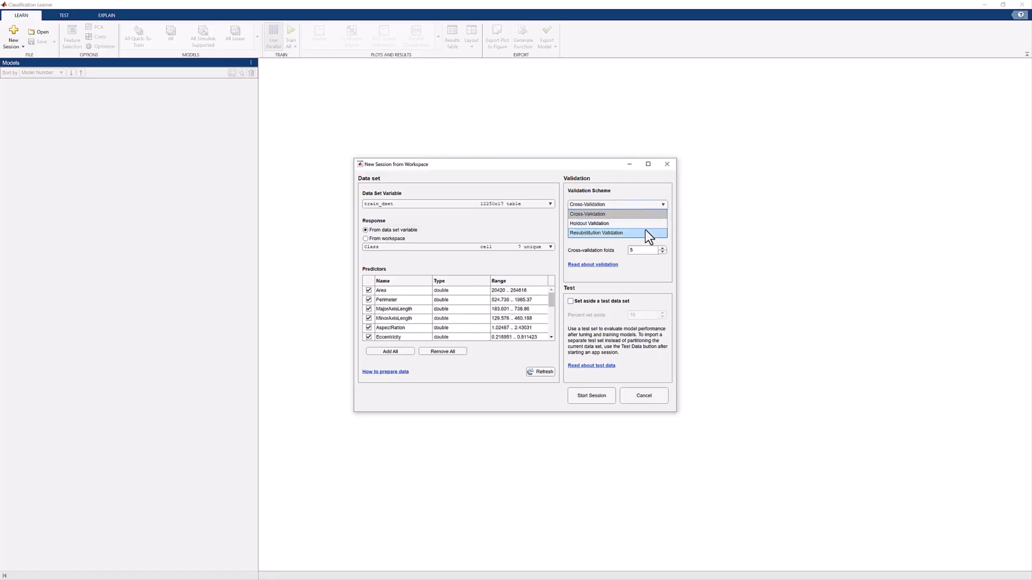
left_click(637, 224)
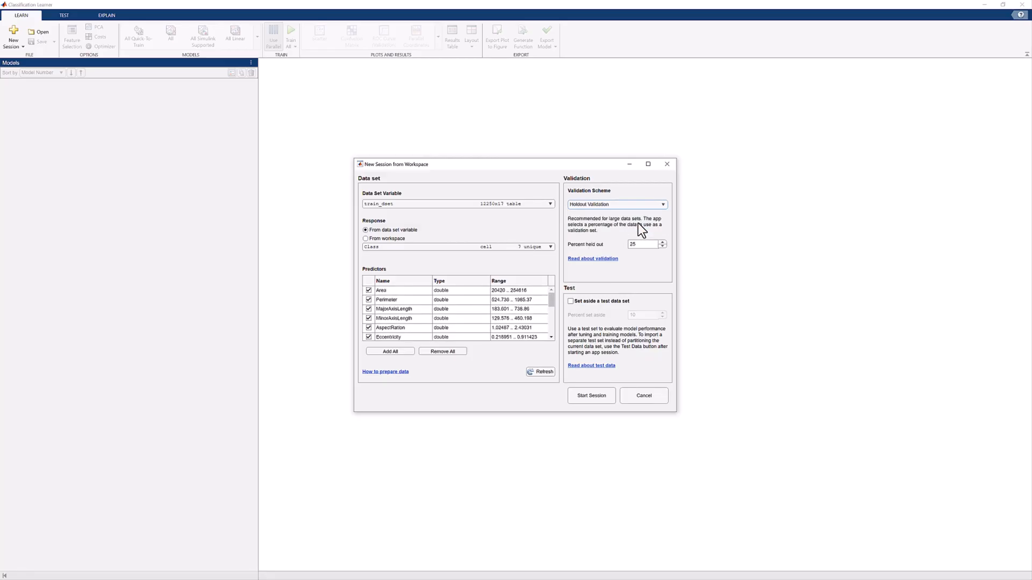
double_click(640, 246)
left_click(601, 395)
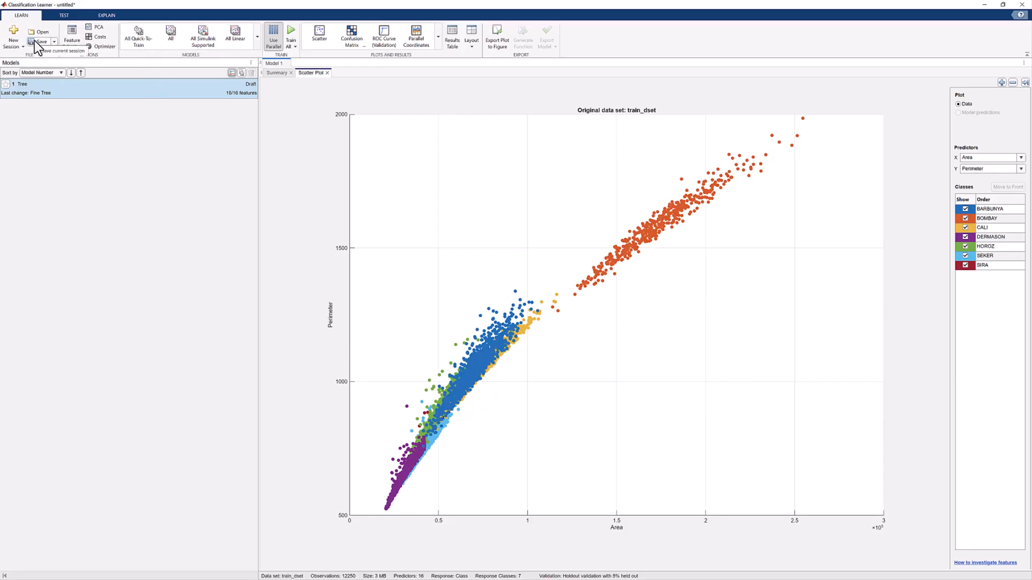
left_click(53, 43)
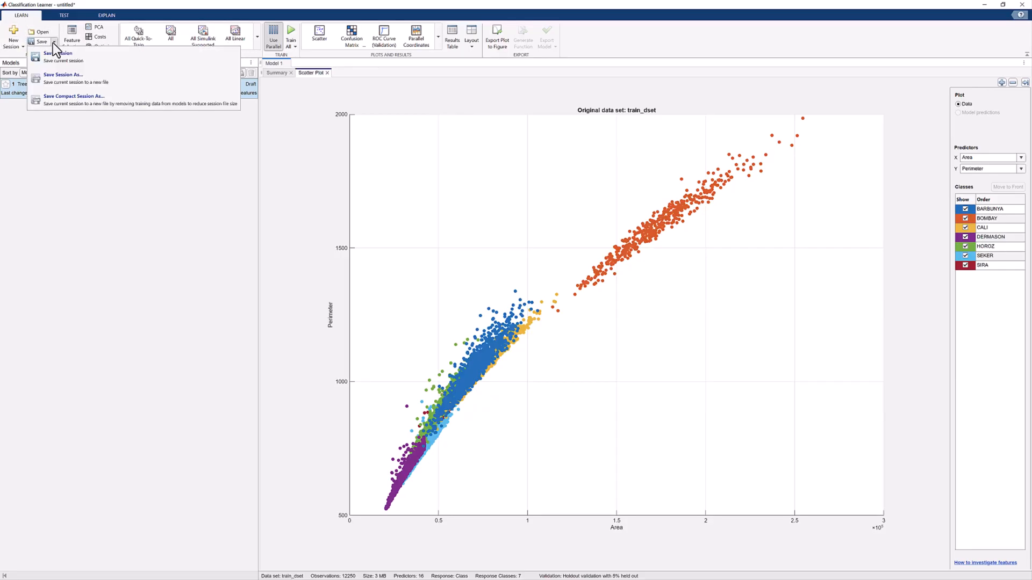
left_click(53, 43)
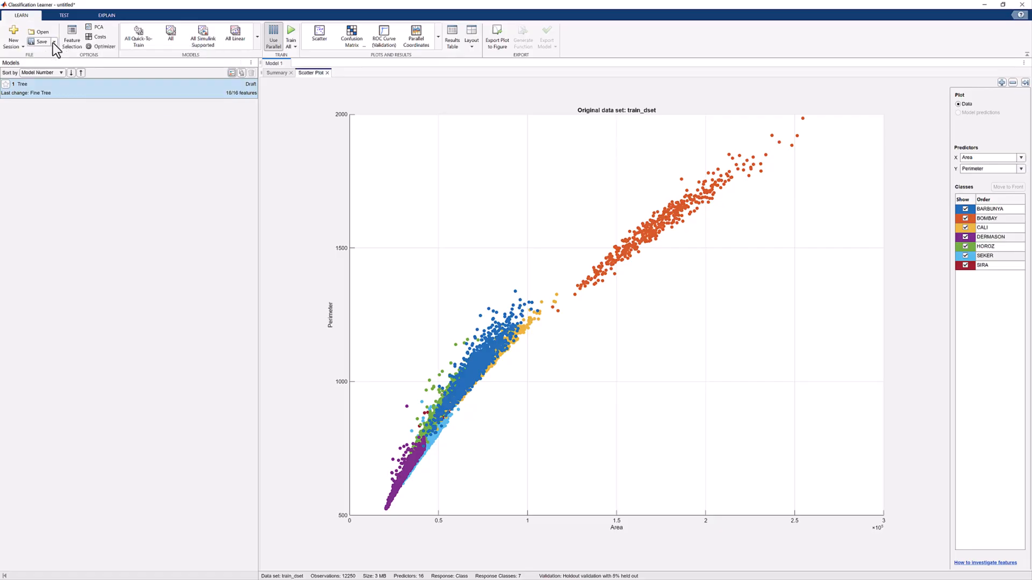
left_click(21, 49)
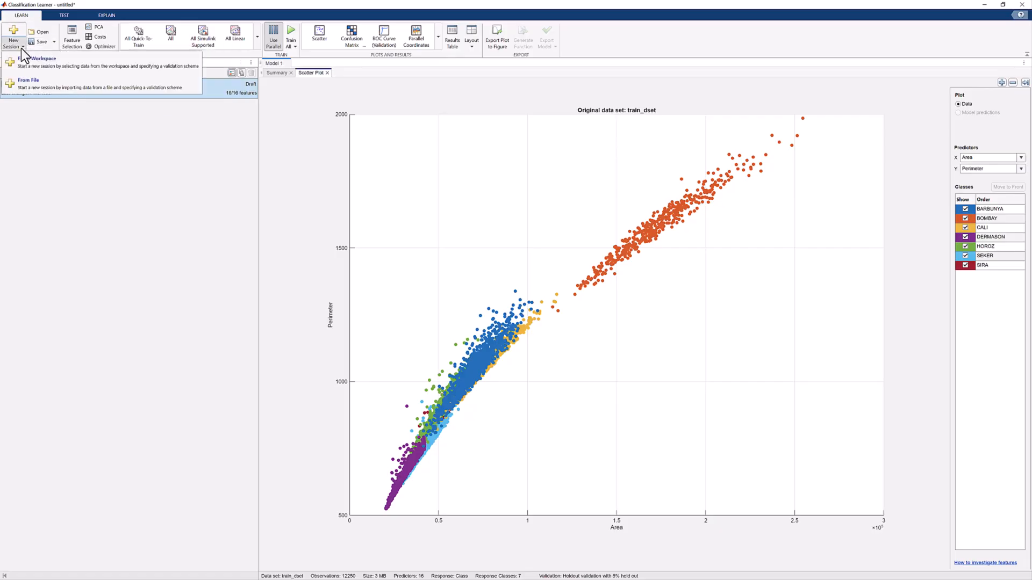
left_click(21, 49)
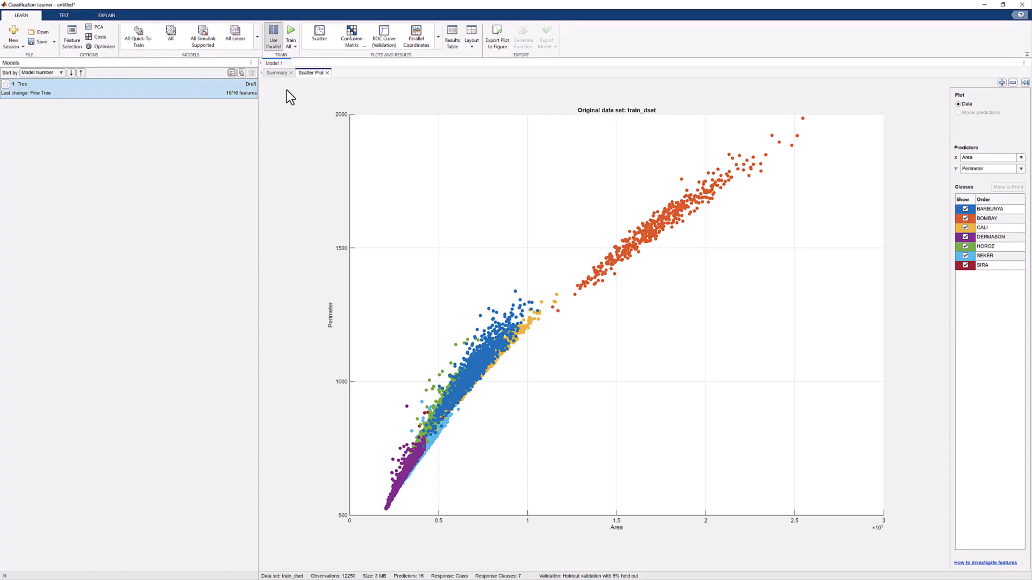
left_click(256, 37)
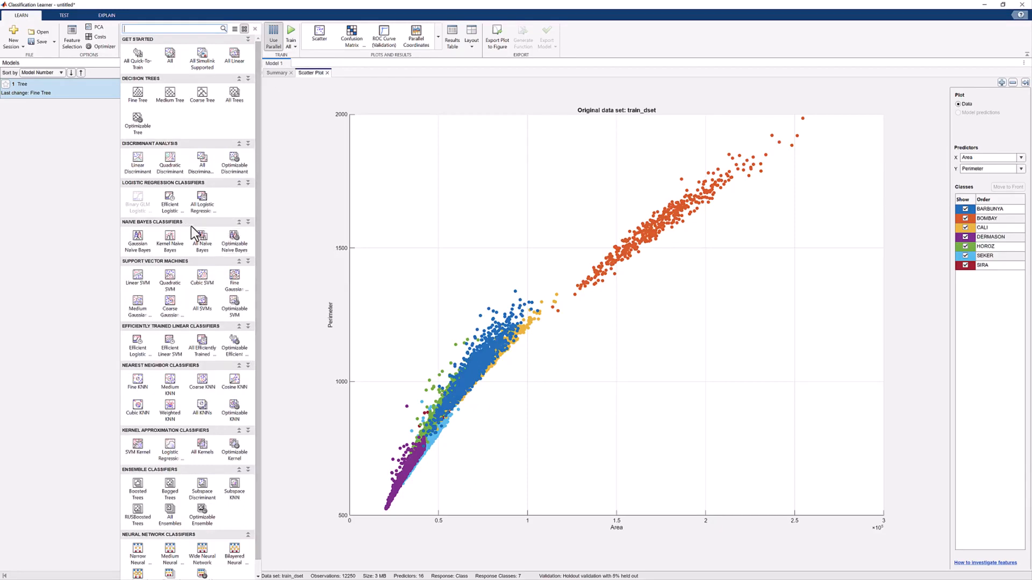
scroll(198, 289, "down", 1)
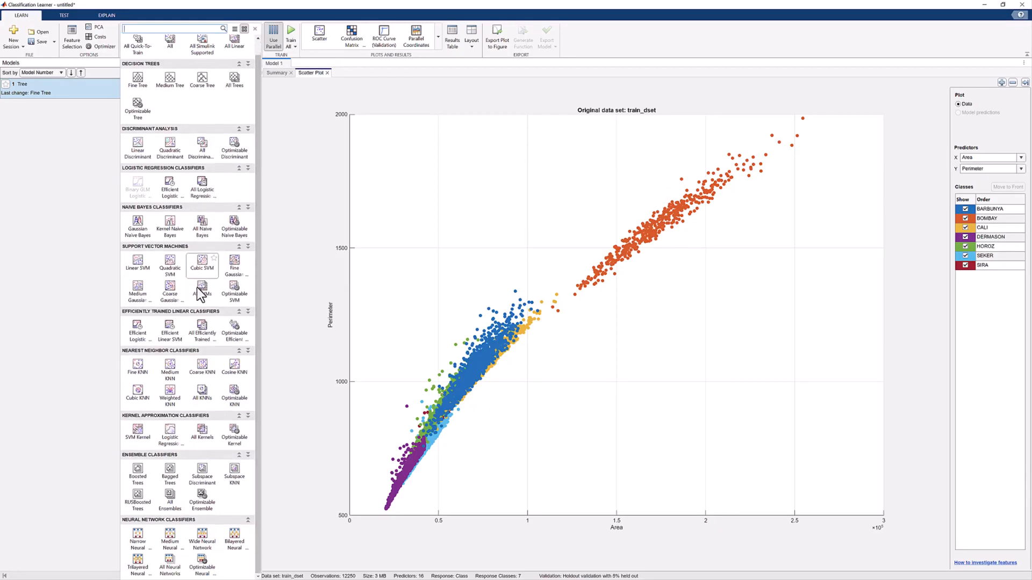
scroll(199, 294, "up", 1)
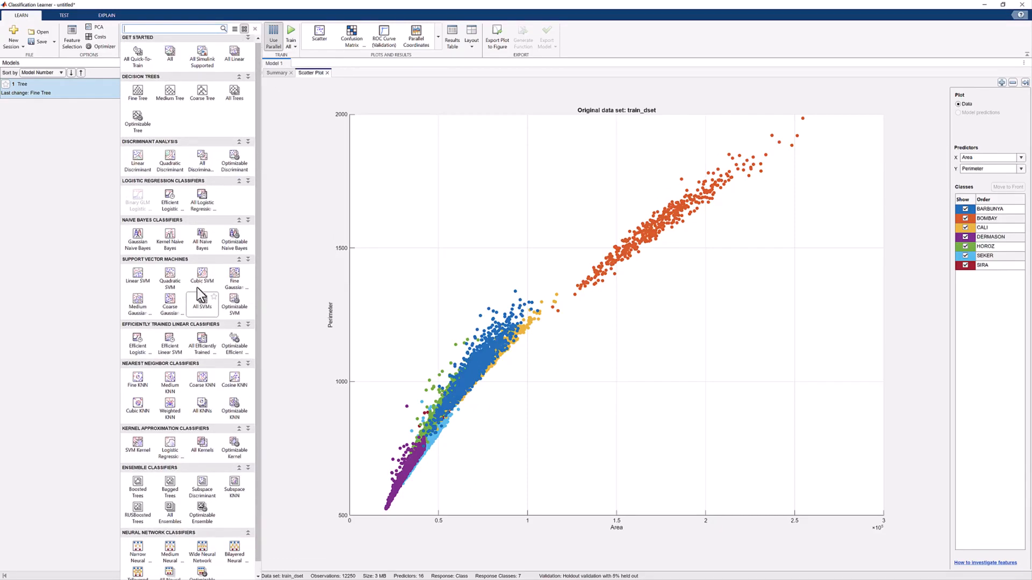
left_click(278, 116)
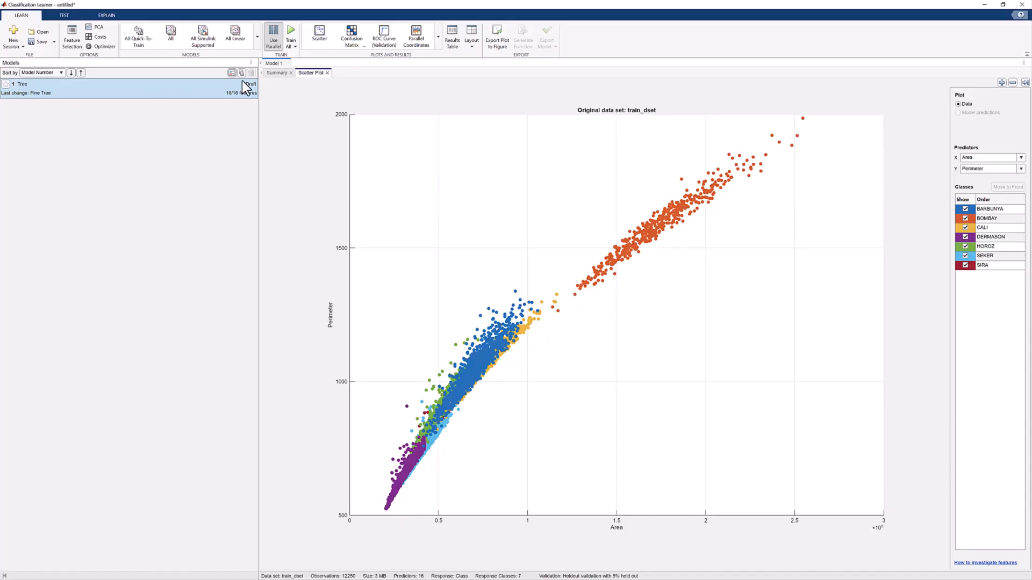
Train the draft Fine Tree model, and add and train the All Quick-To-Train model set
left_click(294, 48)
left_click(321, 82)
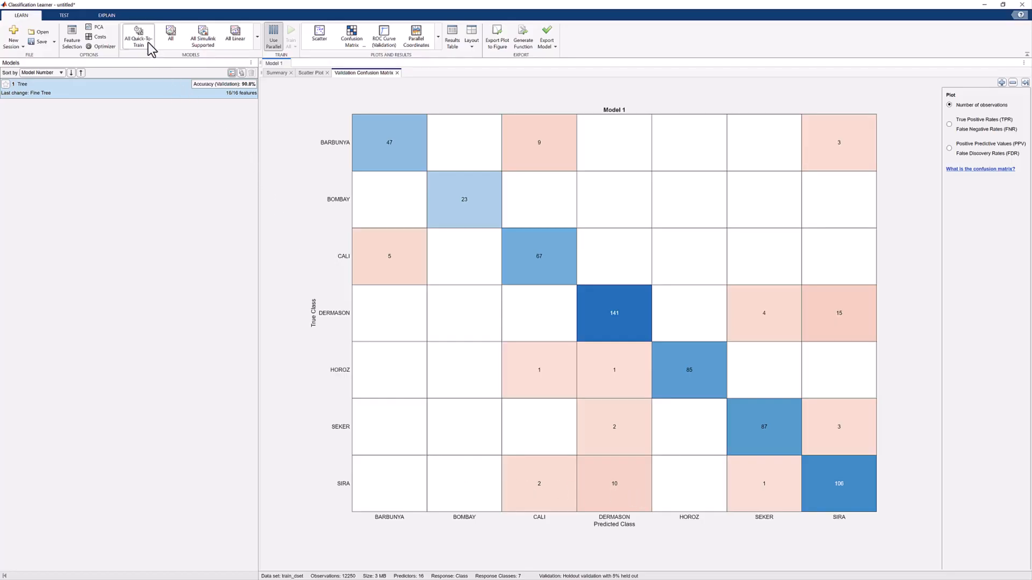
left_click(139, 37)
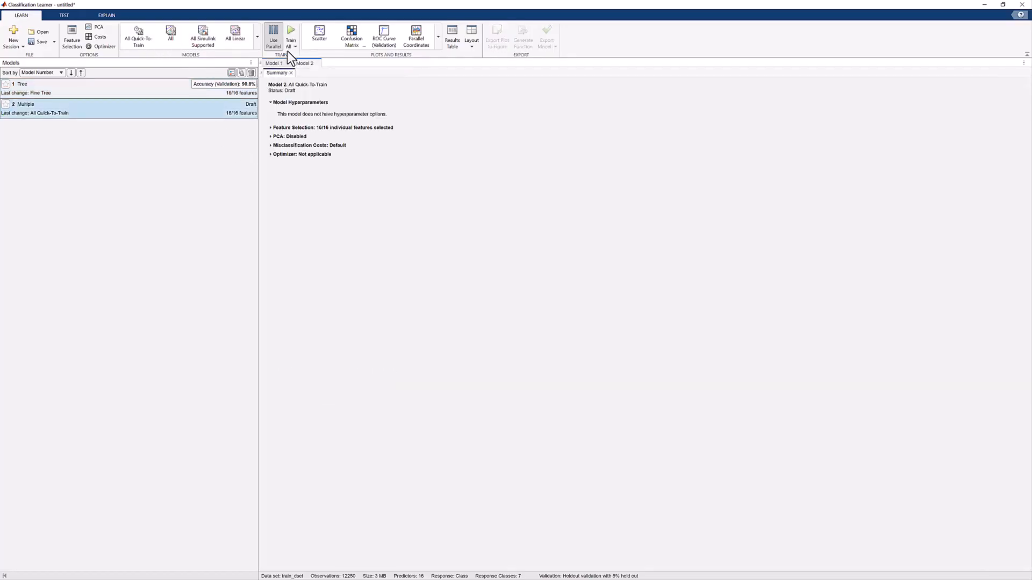
left_click(289, 47)
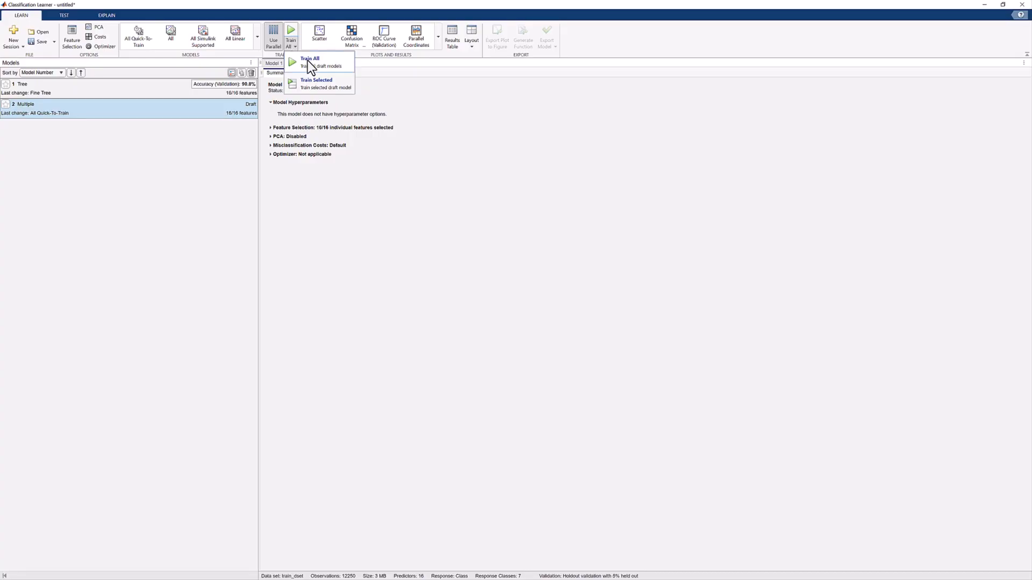
left_click(307, 60)
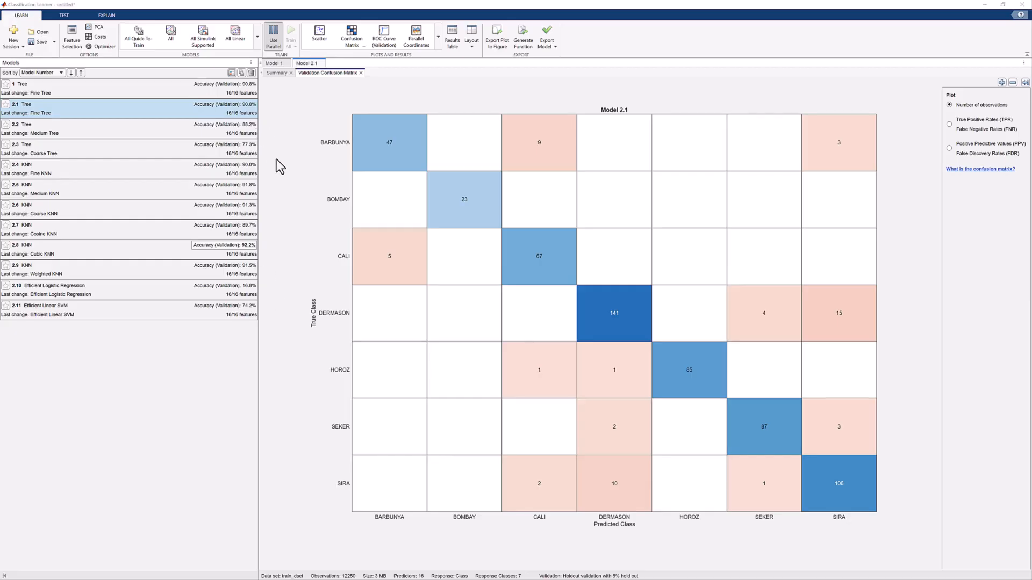
View the training results summary of the Cubic KNN model 2.8
left_click(183, 258)
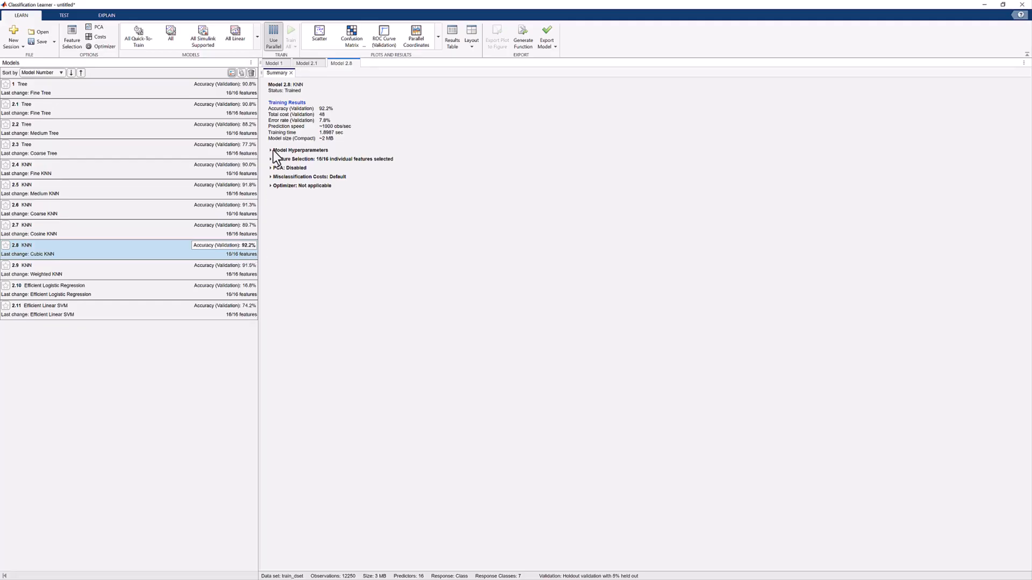
left_click(256, 38)
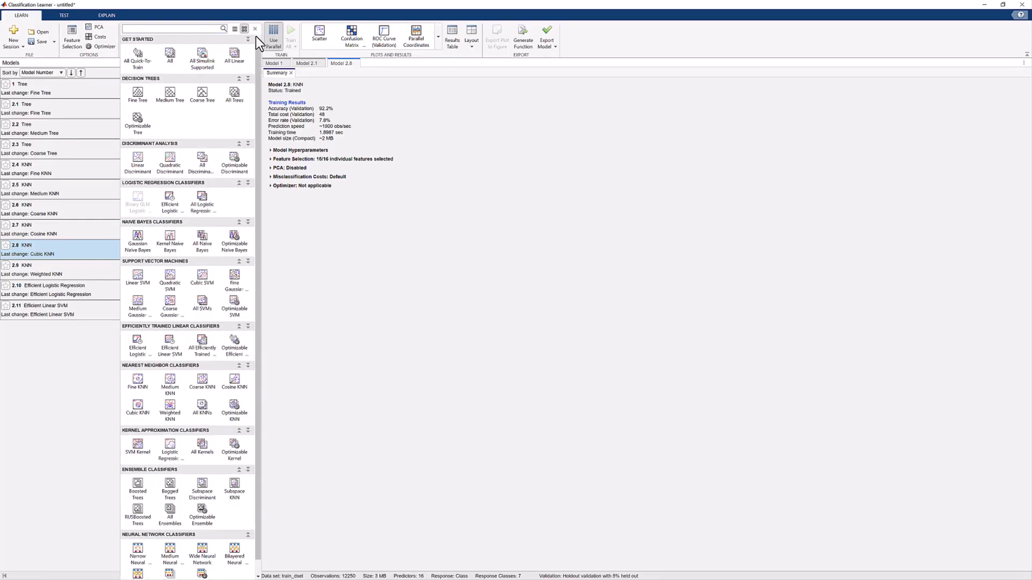
left_click(255, 29)
left_click(159, 261)
right_click(159, 253)
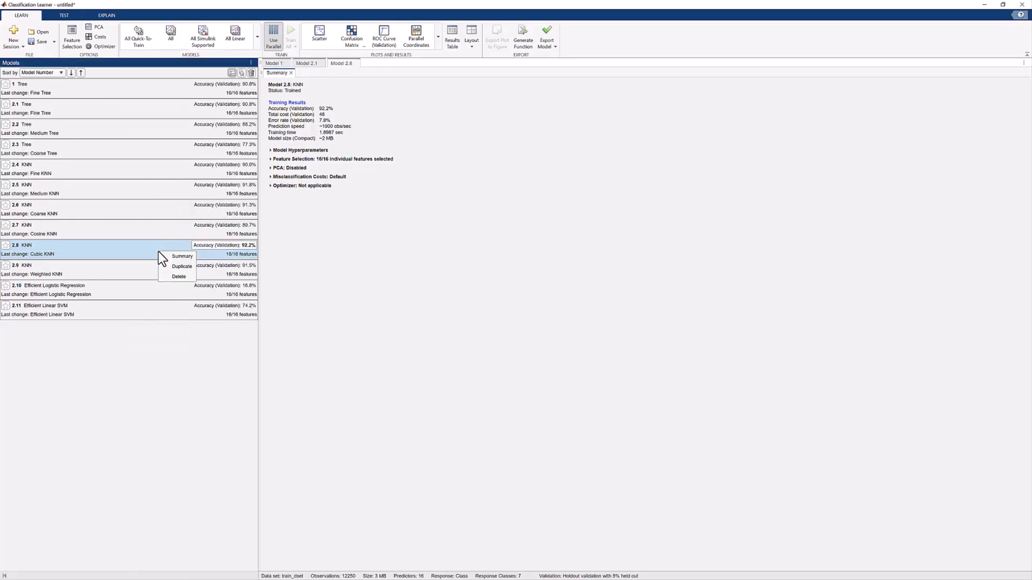
left_click(278, 261)
Add an Optimizable KNN draft model and review its individual feature selection
left_click(255, 33)
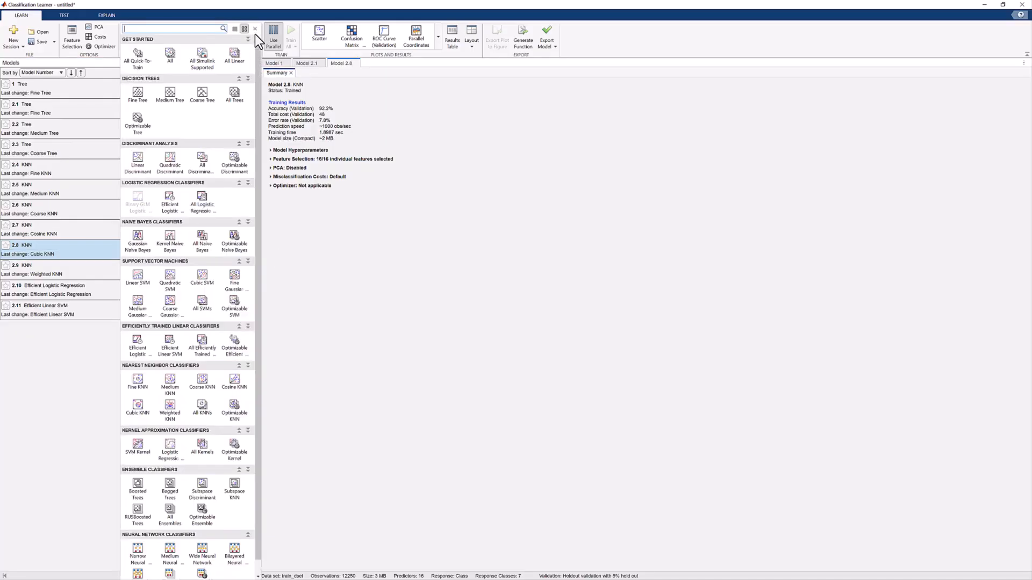
left_click(233, 410)
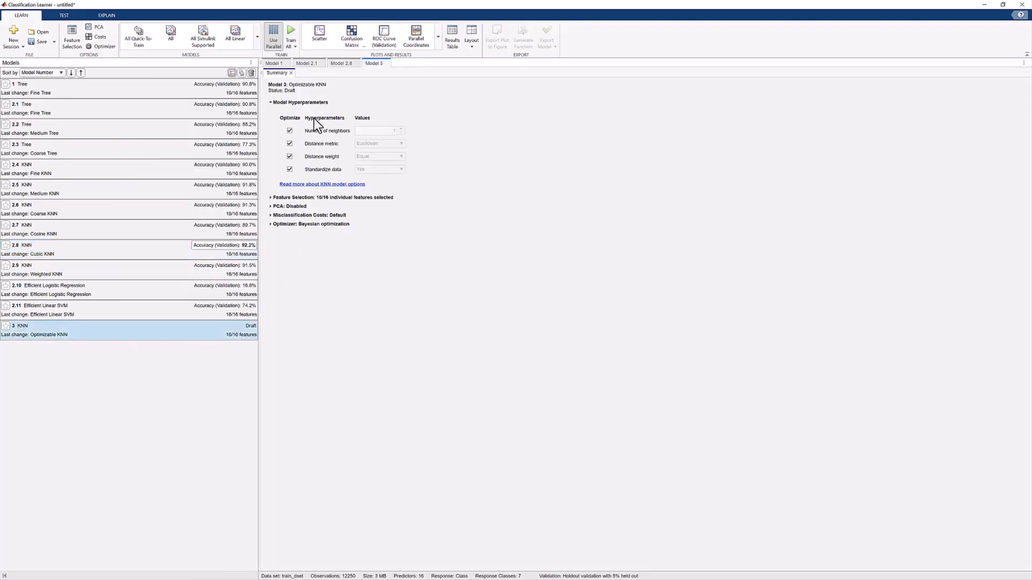
left_click(270, 197)
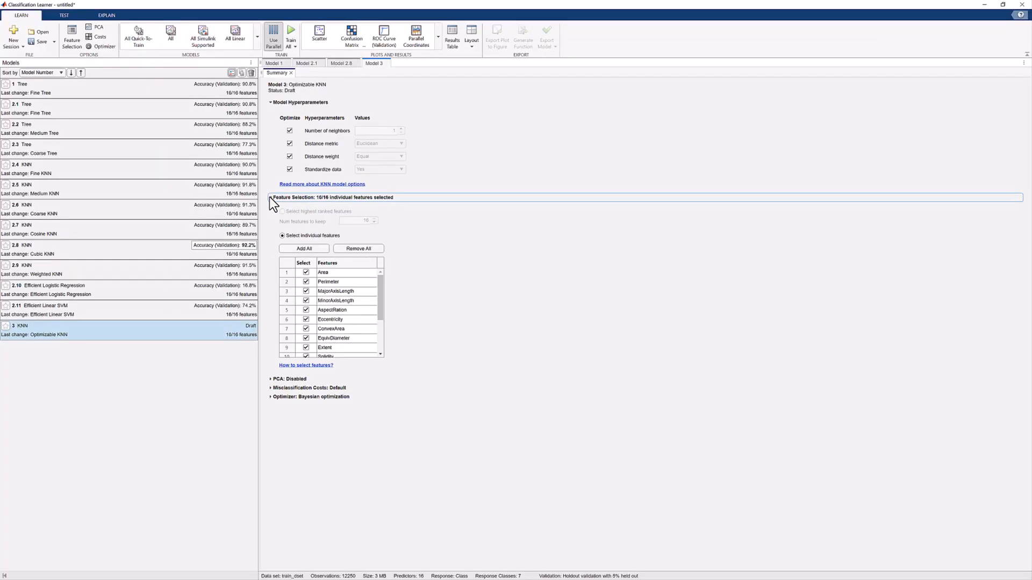
scroll(362, 302, "down", 3)
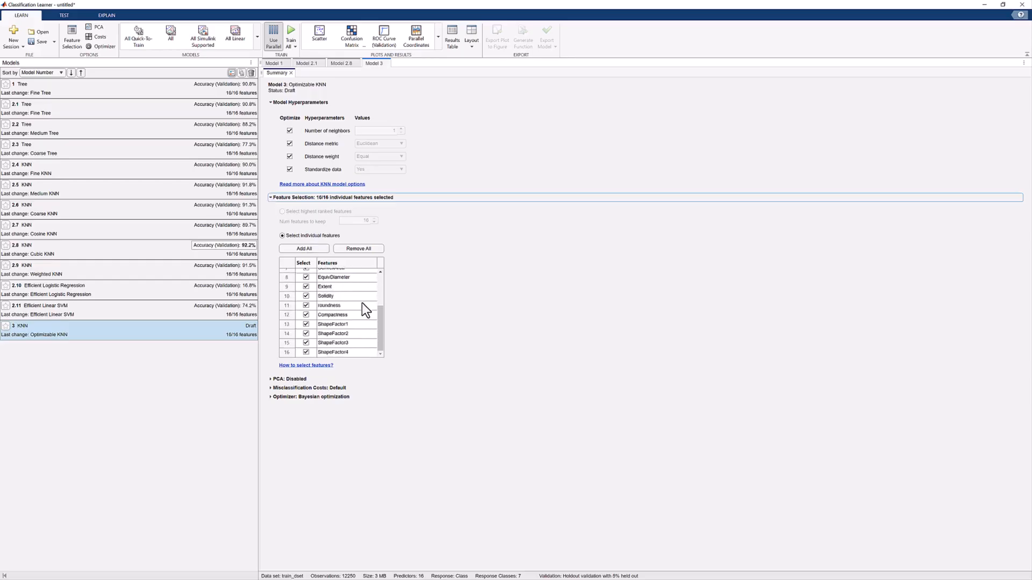
Review the PCA, misclassification cost and optimizer settings of the Optimizable KNN draft, including the available optimizer choices
scroll(361, 303, "up", 3)
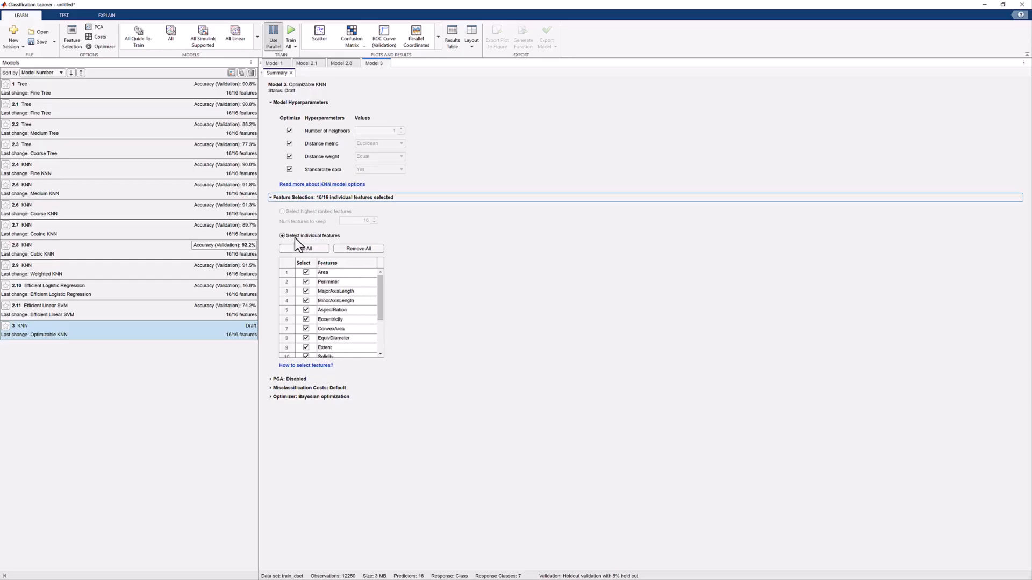
left_click(270, 198)
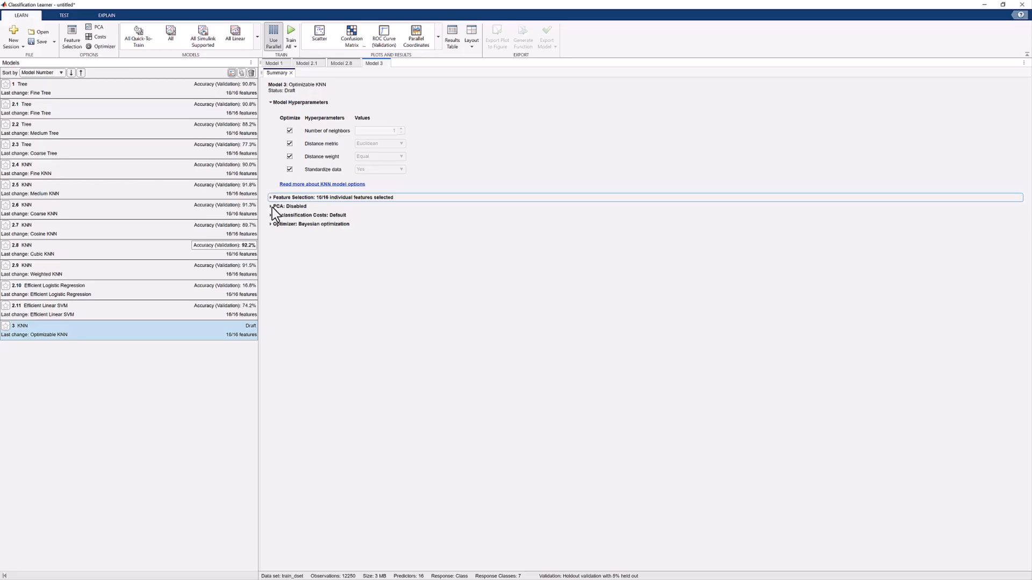
left_click(271, 207)
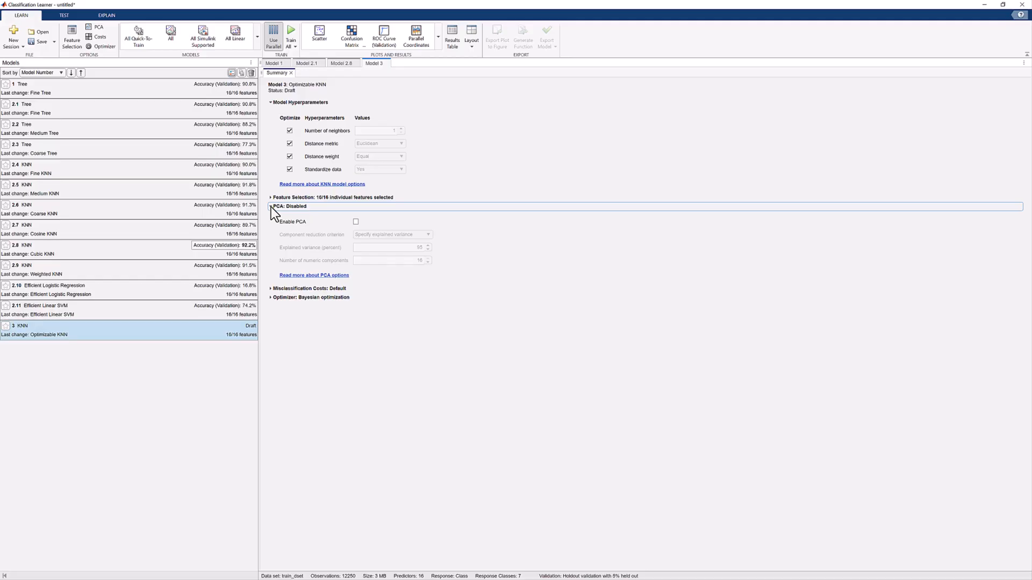
left_click(271, 207)
left_click(270, 215)
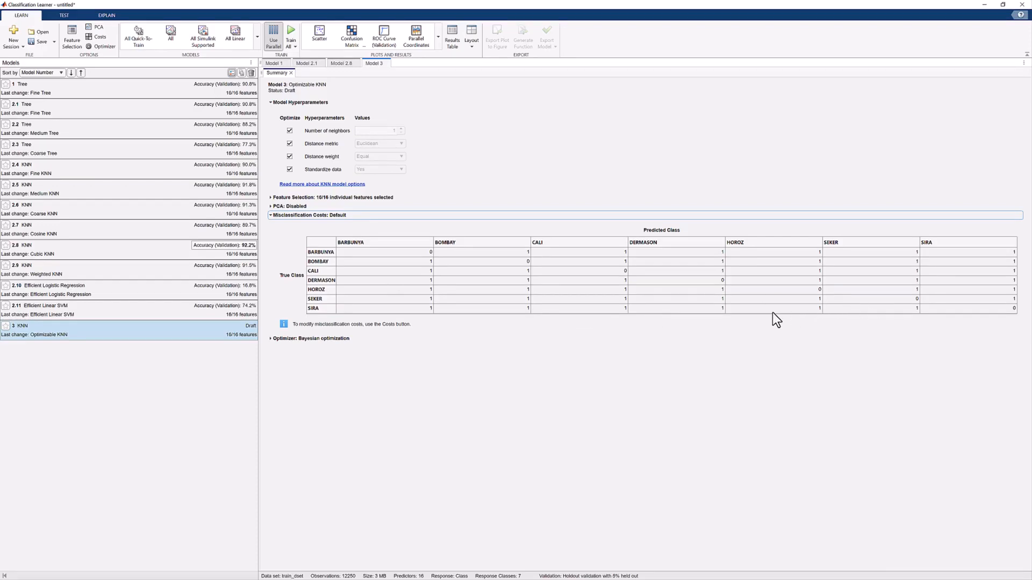
left_click(270, 215)
left_click(270, 224)
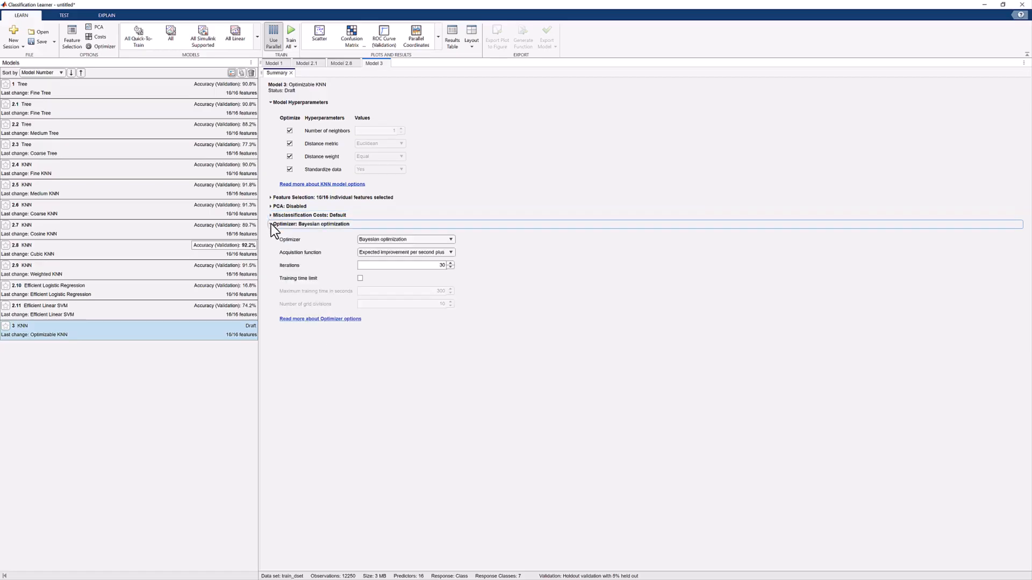
left_click(451, 240)
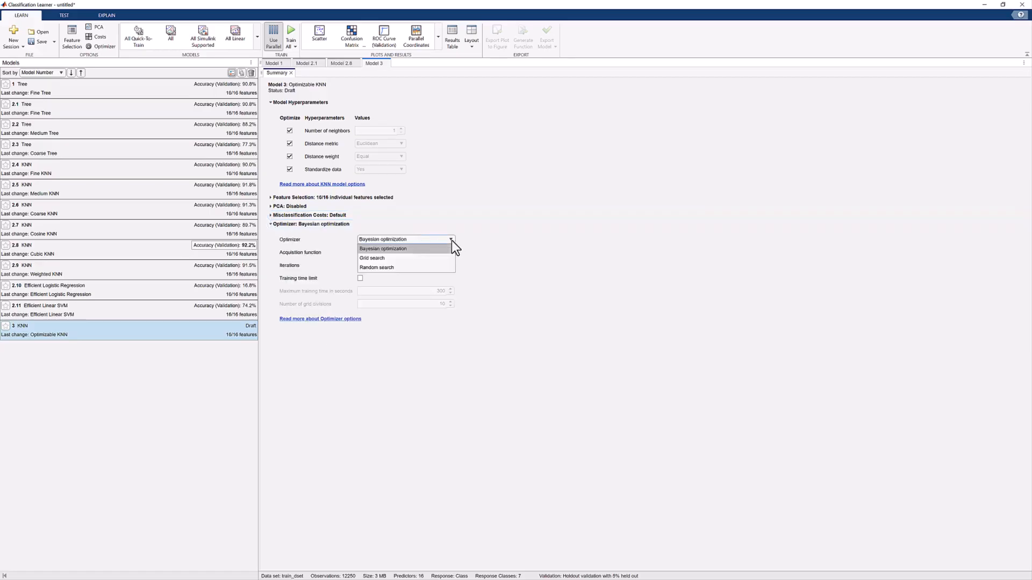
left_click(451, 240)
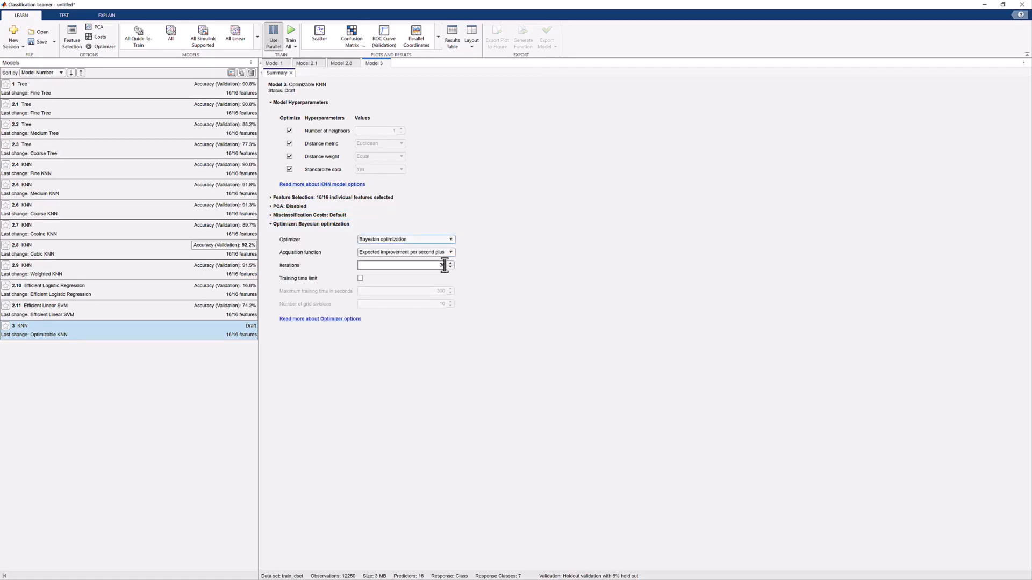
Train the Optimizable KNN draft with 100 optimizer iterations and view its minimum classification error plot and validation confusion matrix
double_click(444, 266)
key("Return")
left_click(293, 46)
left_click(312, 82)
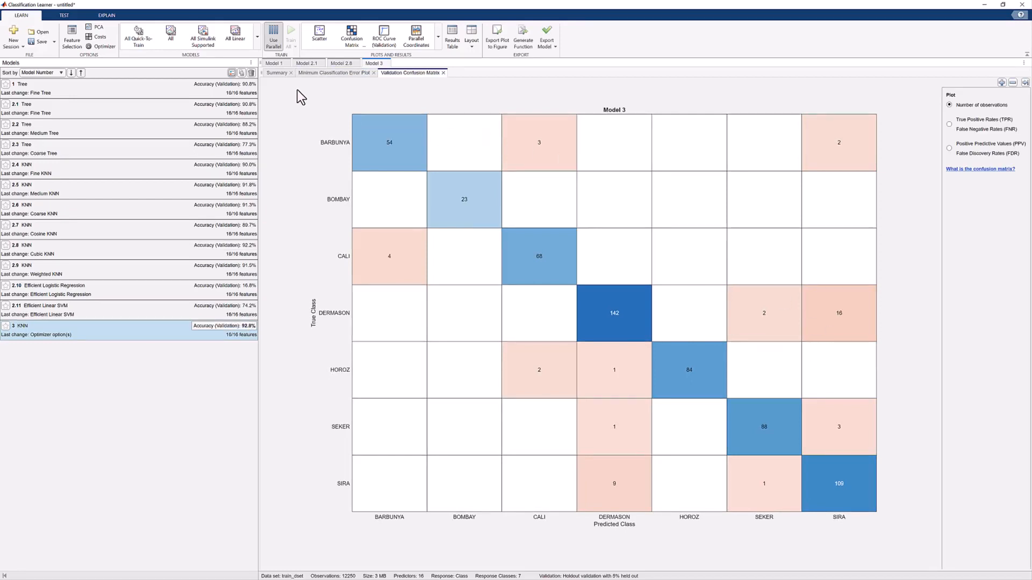
left_click(314, 74)
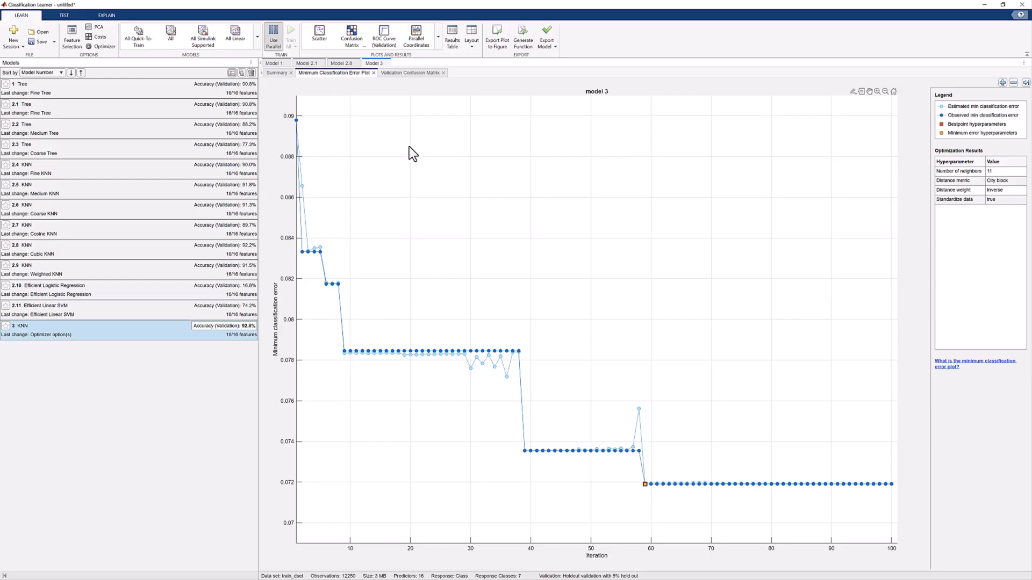
left_click(404, 73)
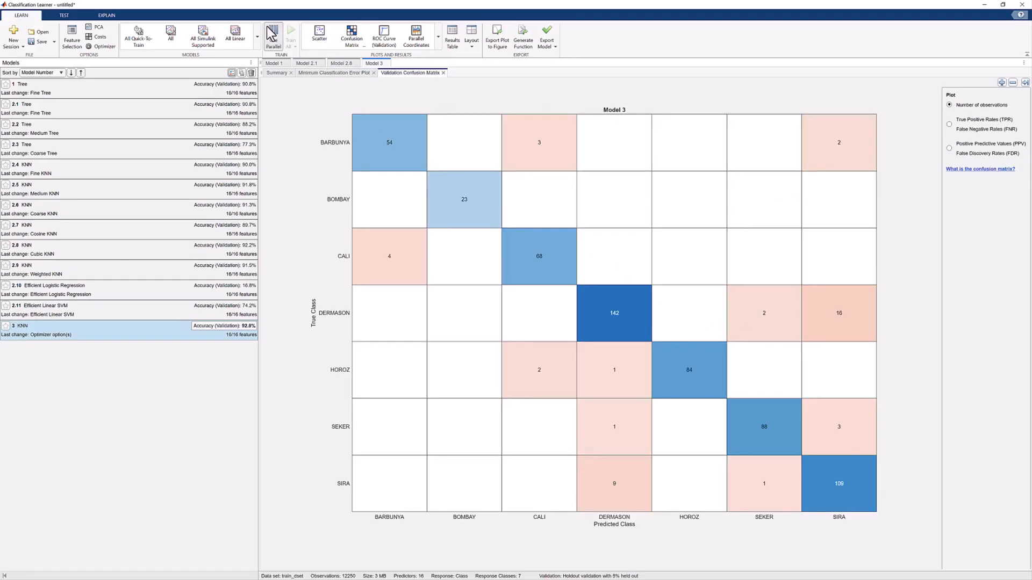
Add a Medium Neural Network draft model with 3 fully connected layers, each of size 32
left_click(256, 37)
scroll(228, 323, "down", 1)
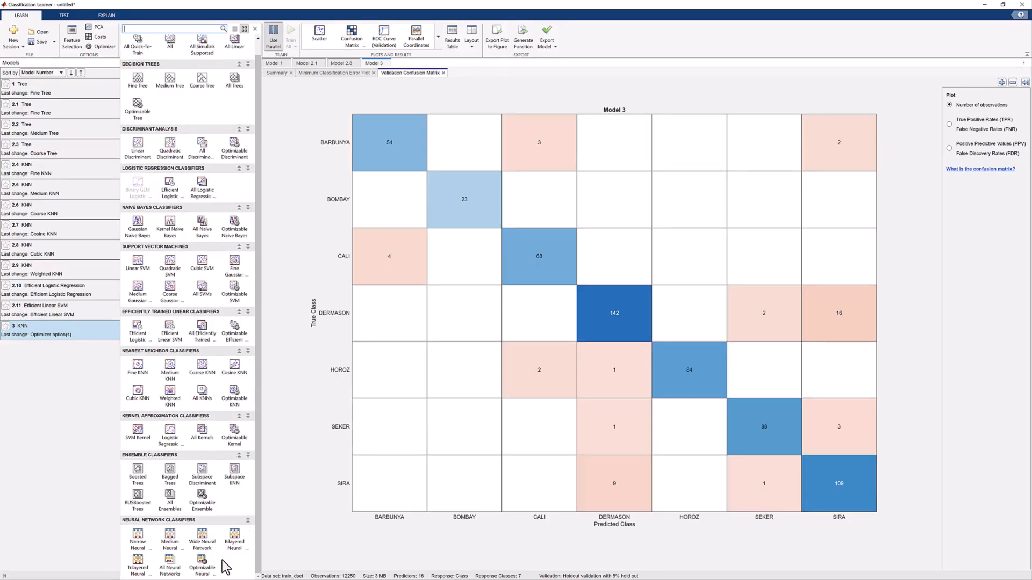
left_click(171, 545)
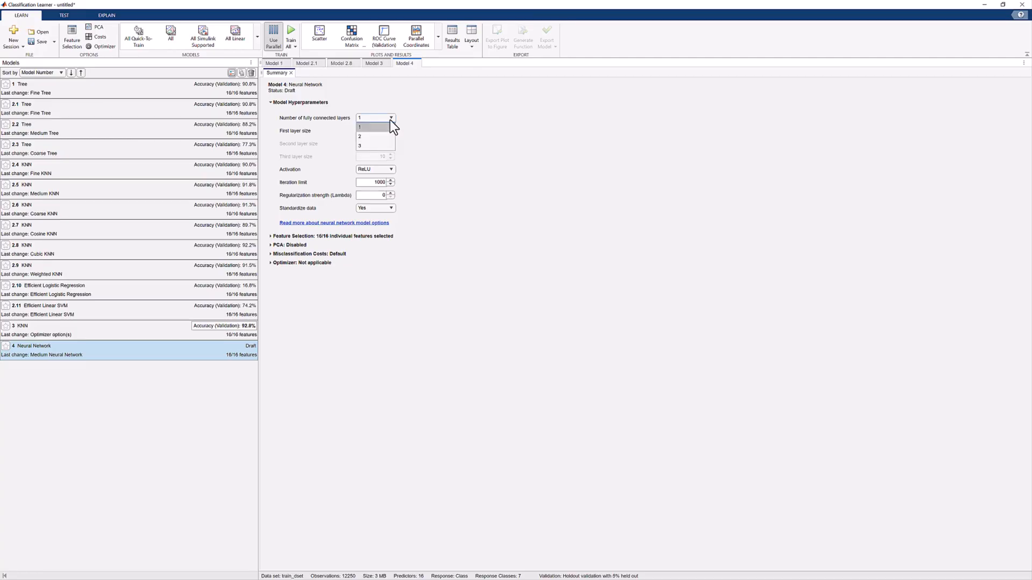
left_click(372, 145)
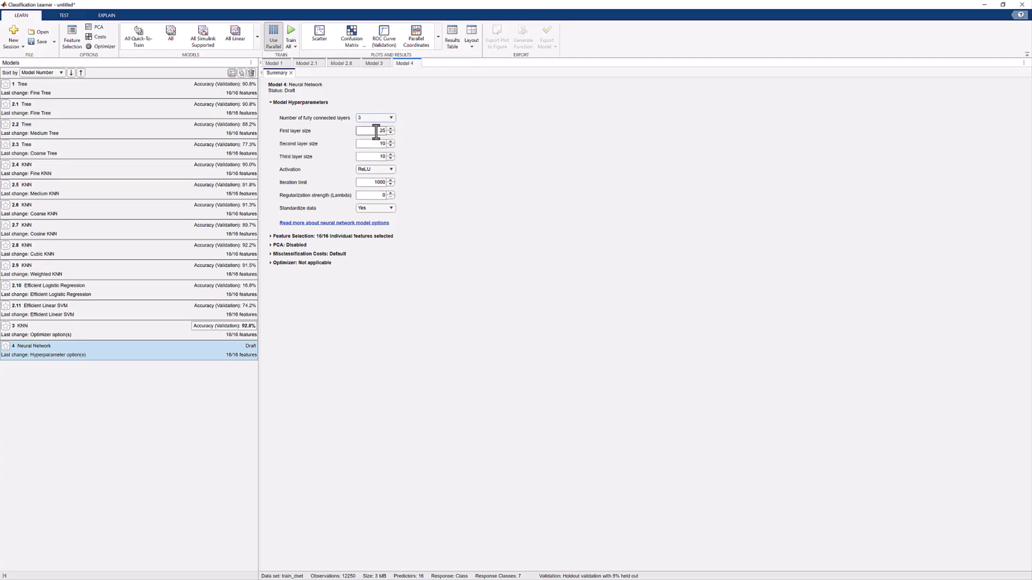
double_click(376, 131)
type("32")
key("Tab")
Keep the ReLU activation, set the neural network's iteration limit to 100 and train the selected draft
left_click(390, 169)
left_click(391, 169)
double_click(375, 183)
left_click(295, 48)
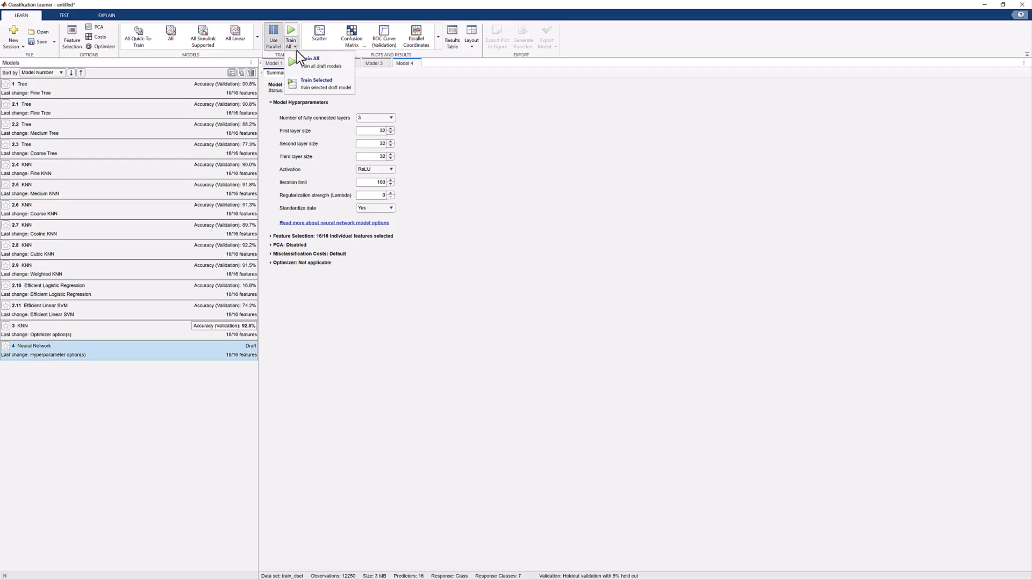
left_click(308, 83)
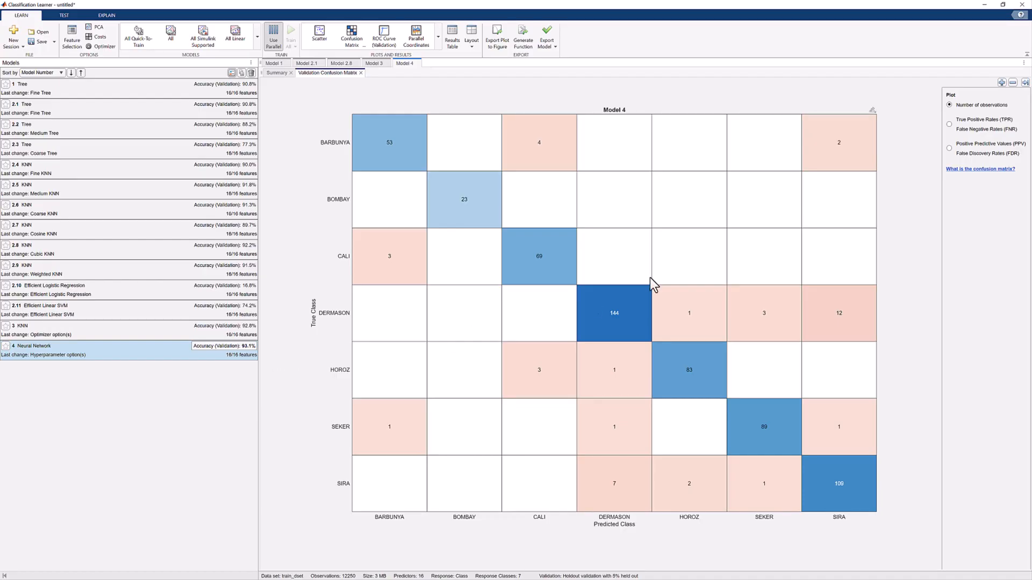
Examine the neural network's confusion matrix as positive predictive values and as true positive and false negative rates
left_click(949, 125)
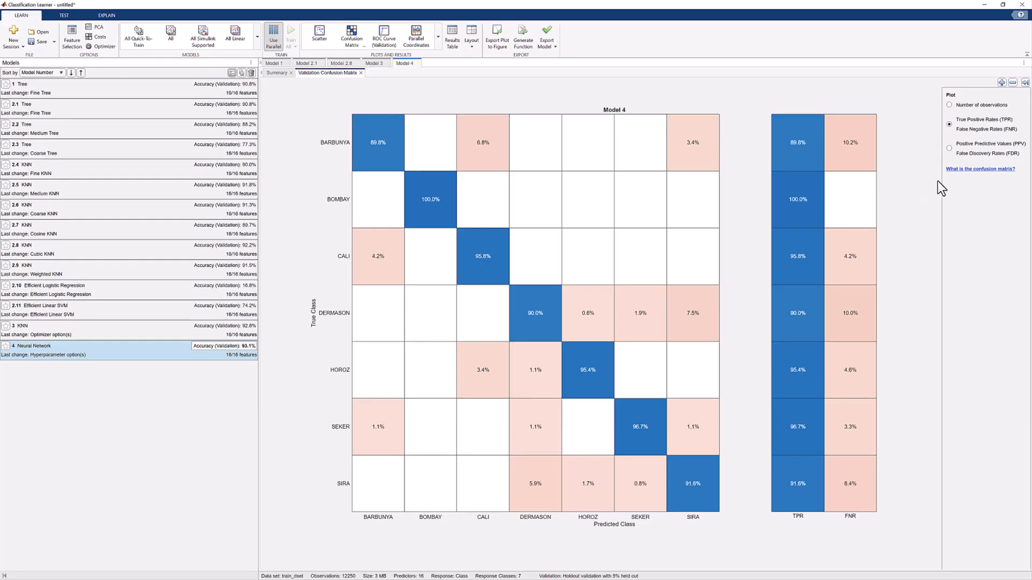
left_click(949, 148)
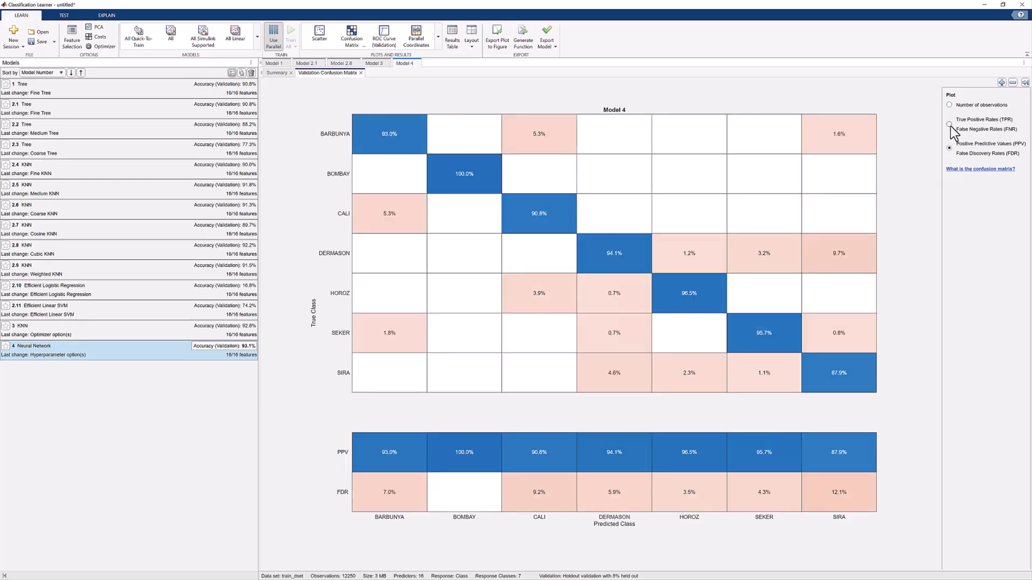
left_click(948, 124)
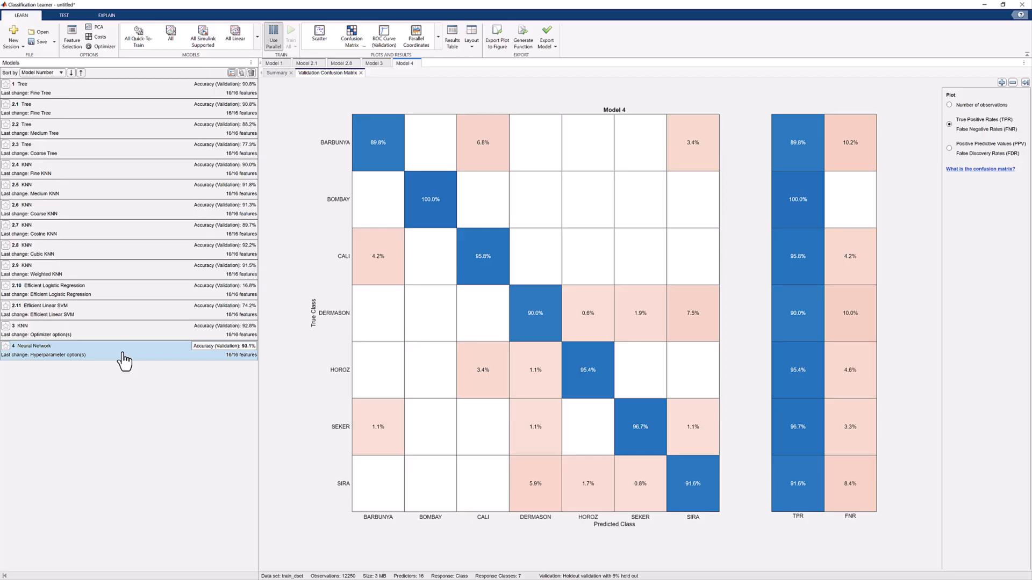
Duplicate the trained Cubic KNN model 2.8 as a new draft
left_click(114, 252)
right_click(114, 248)
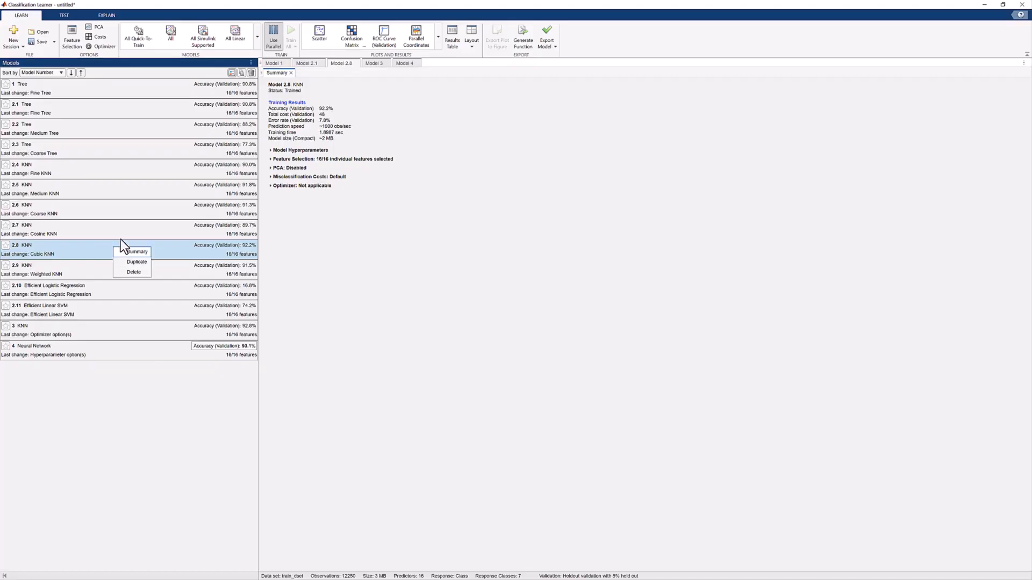
left_click(136, 262)
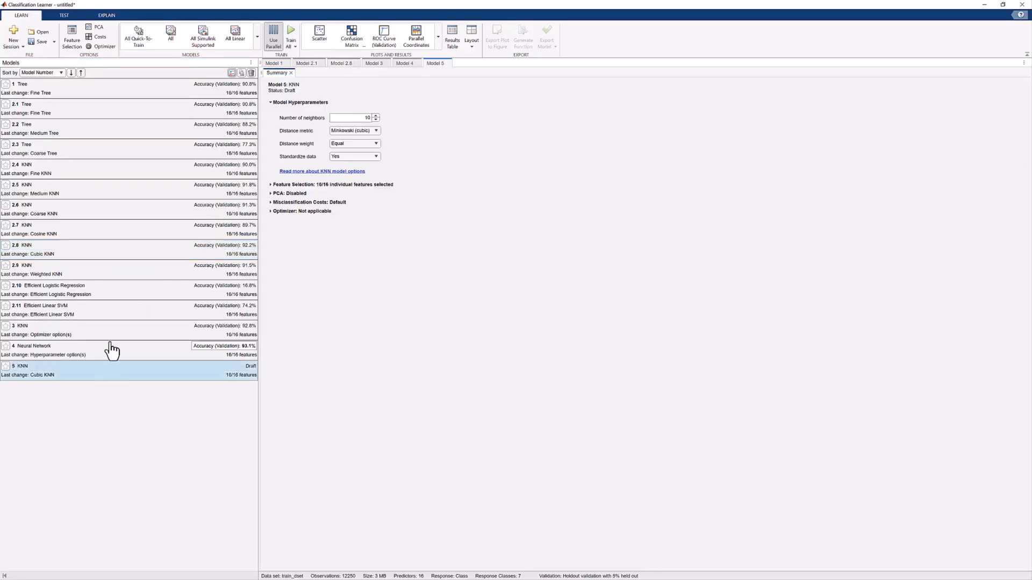
Open the default misclassification costs and enlarge the dialog to show the cost matrix for all seven classes
left_click(99, 38)
left_click(586, 218)
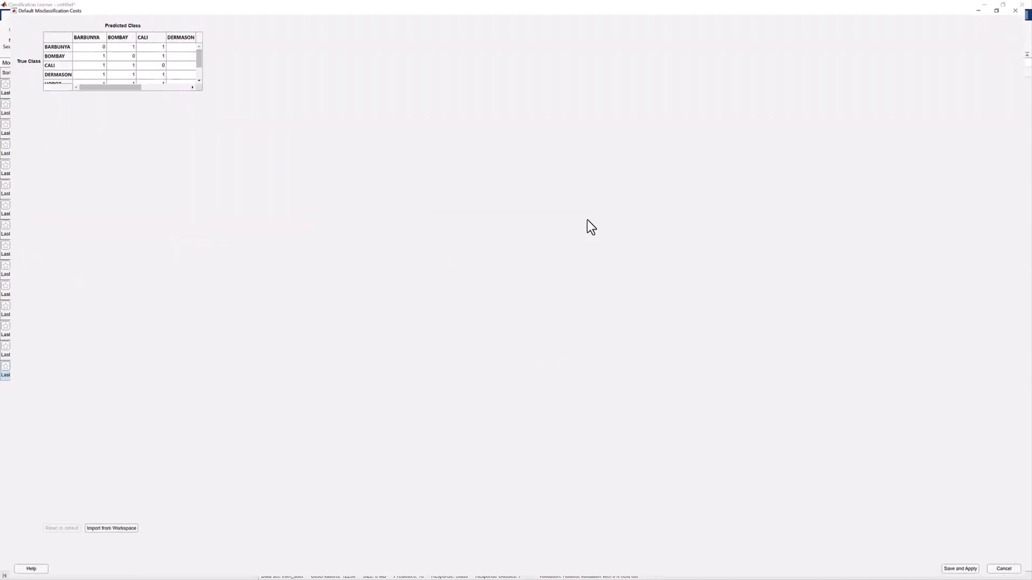
left_click_drag(340, 2, 478, 195)
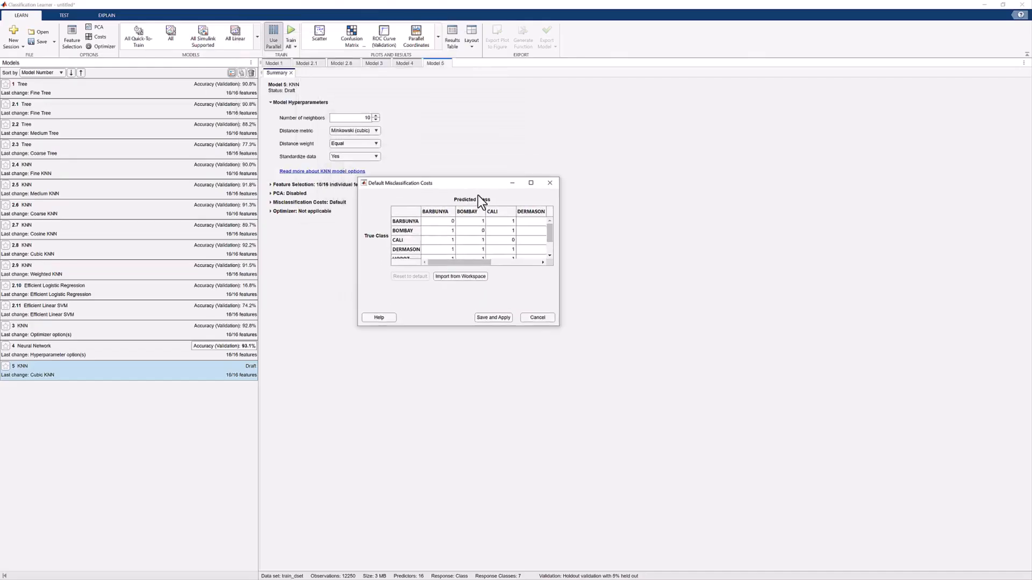
left_click_drag(559, 220, 781, 226)
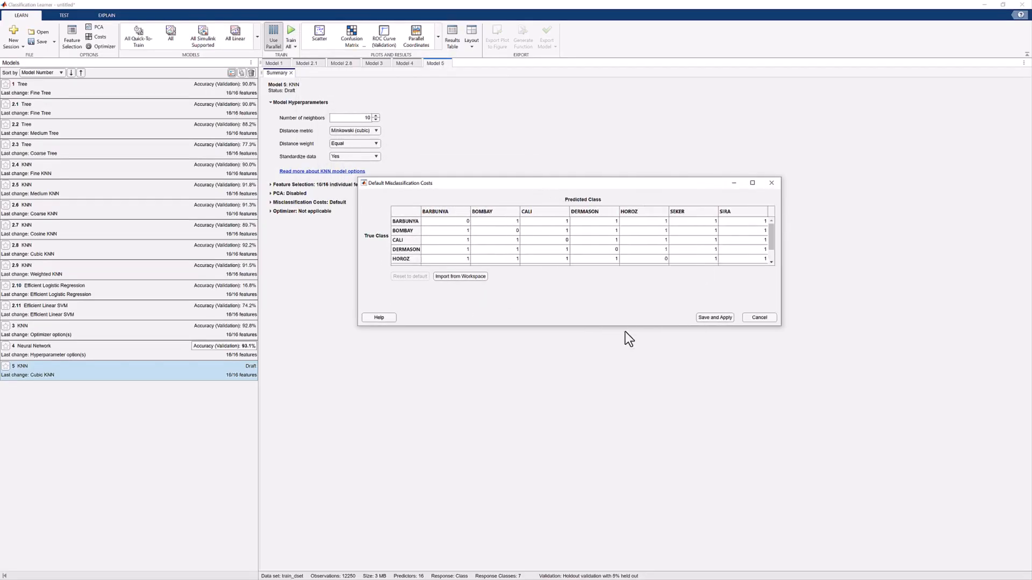
left_click_drag(607, 326, 597, 376)
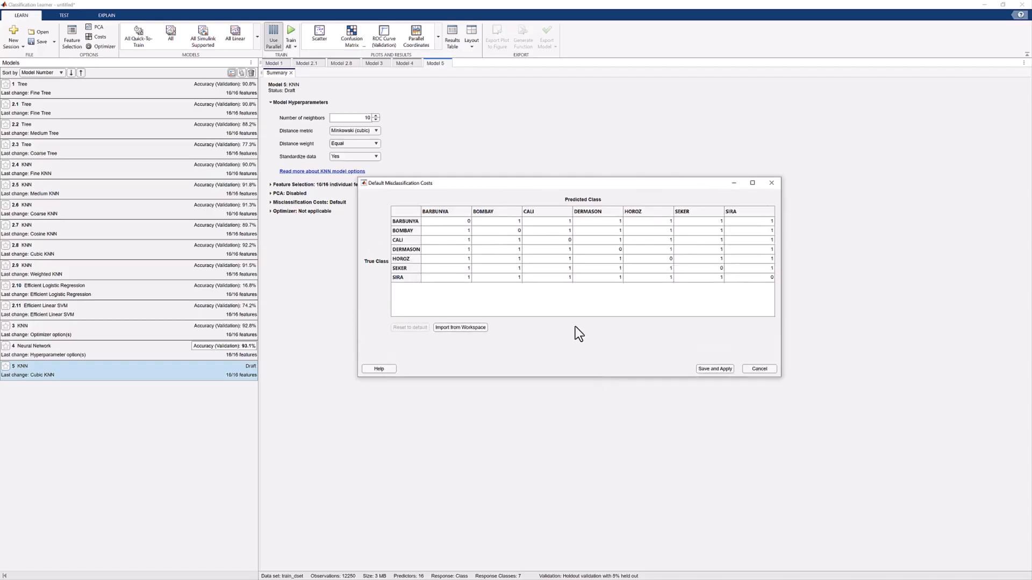
Set the cost of SIRA predicted as DERMASON to 10 and DERMASON predicted as SIRA to 0.1, and save and apply the costs
left_click(595, 279)
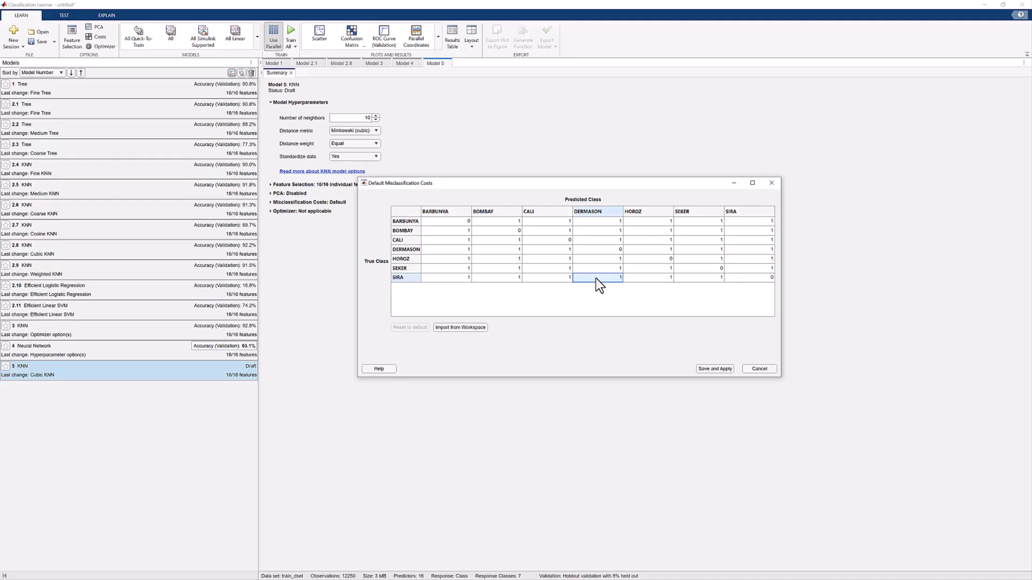
double_click(596, 279)
type("0")
key("Return")
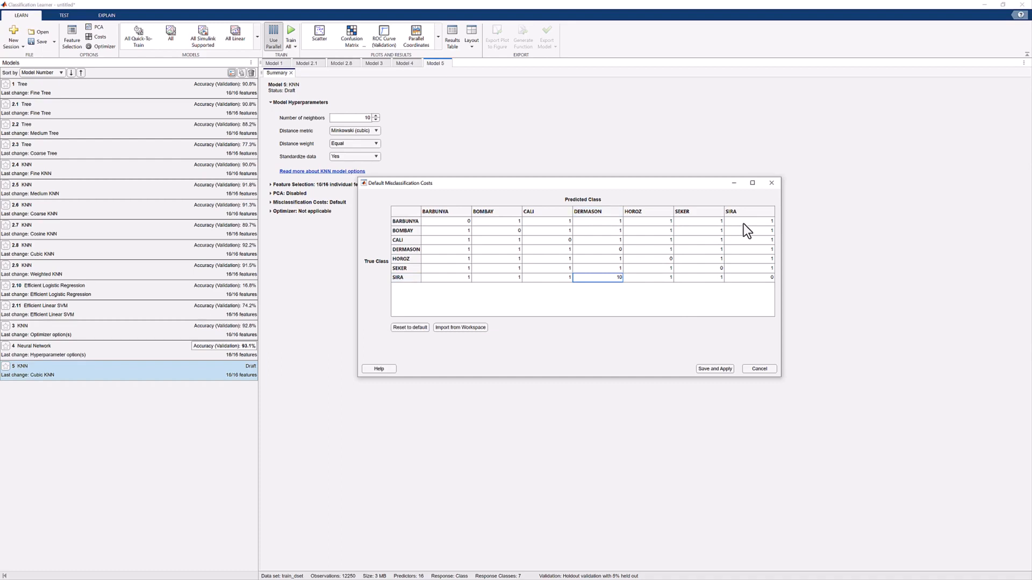
left_click(757, 249)
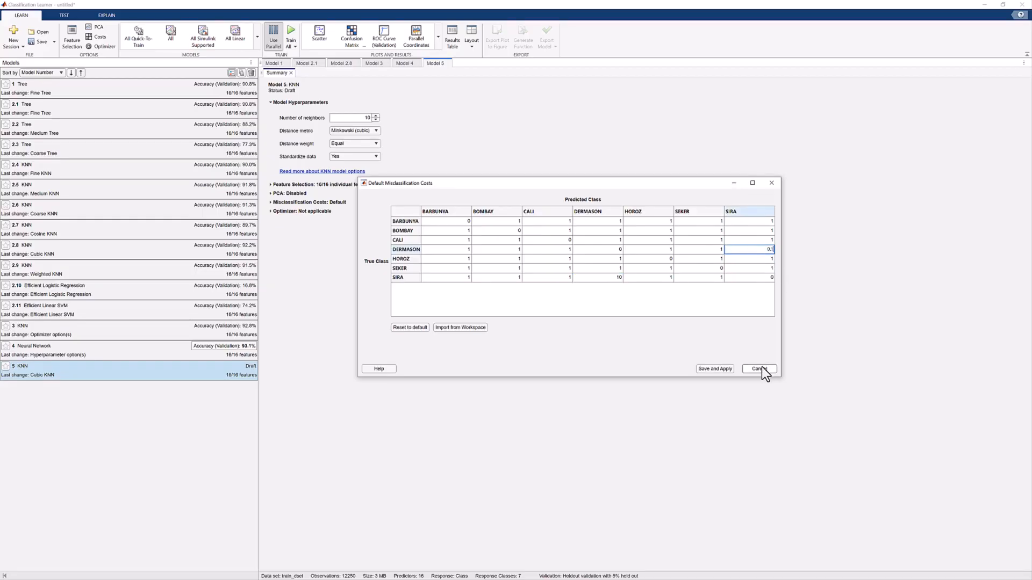
left_click(713, 371)
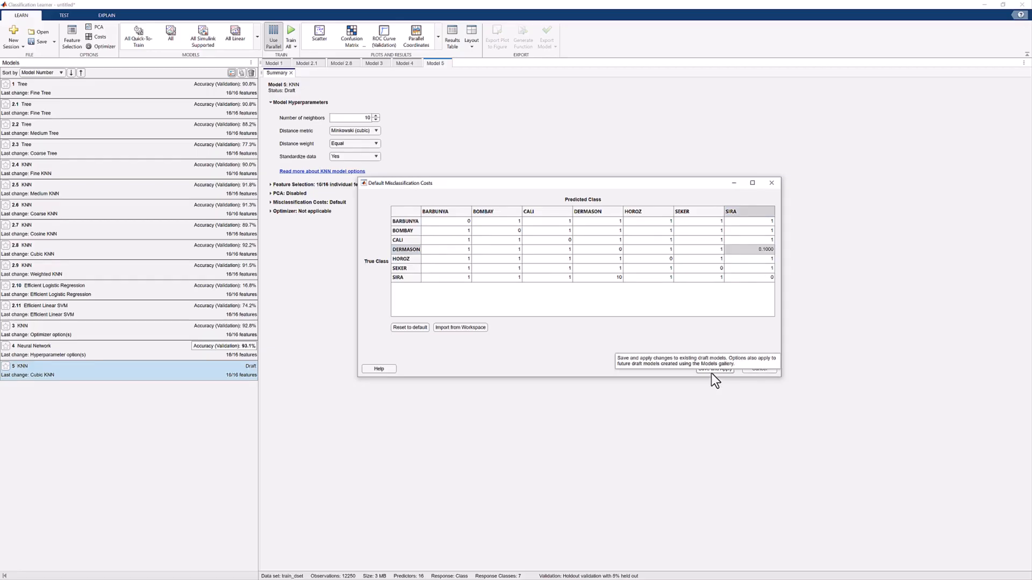
left_click(711, 372)
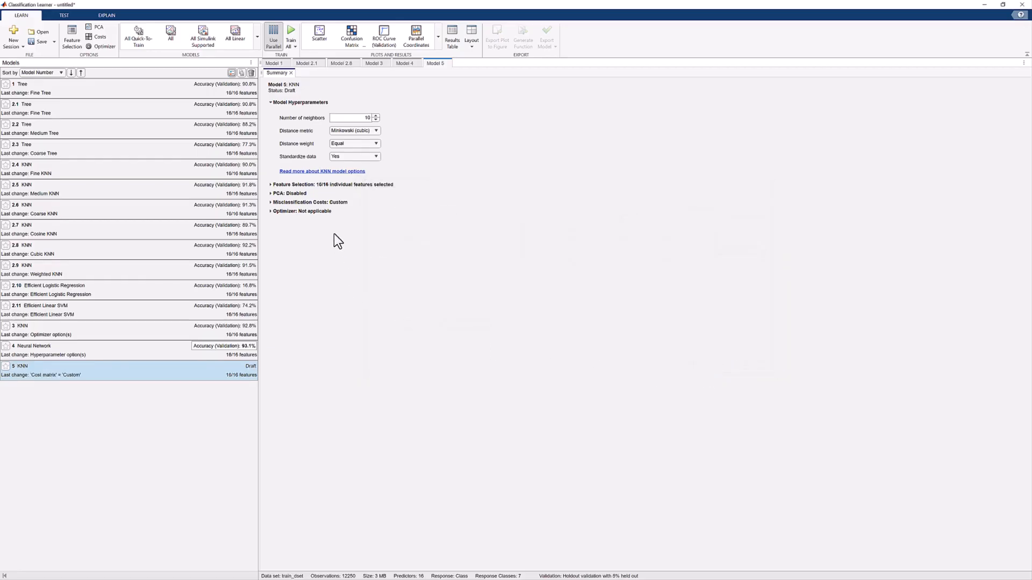
Train the duplicated KNN draft with custom costs and compare its validation confusion matrix with that of Cubic KNN model 2.8
left_click(294, 48)
left_click(309, 85)
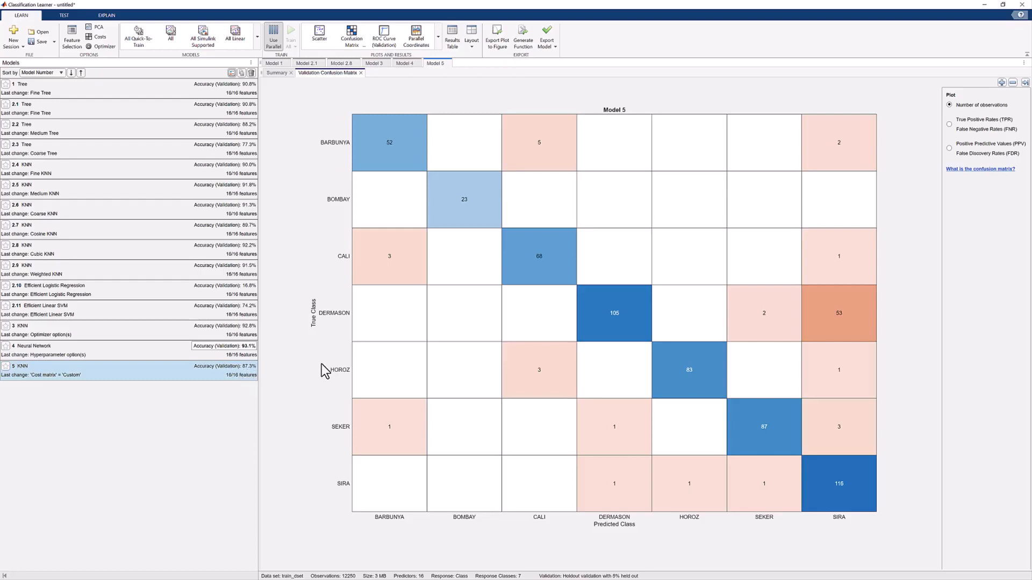
left_click(183, 252)
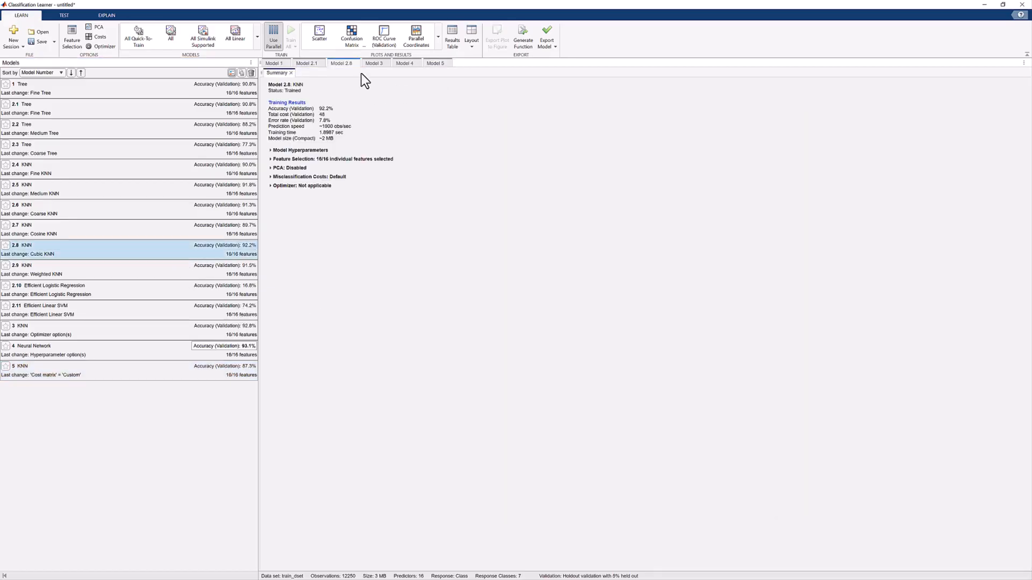
left_click(357, 42)
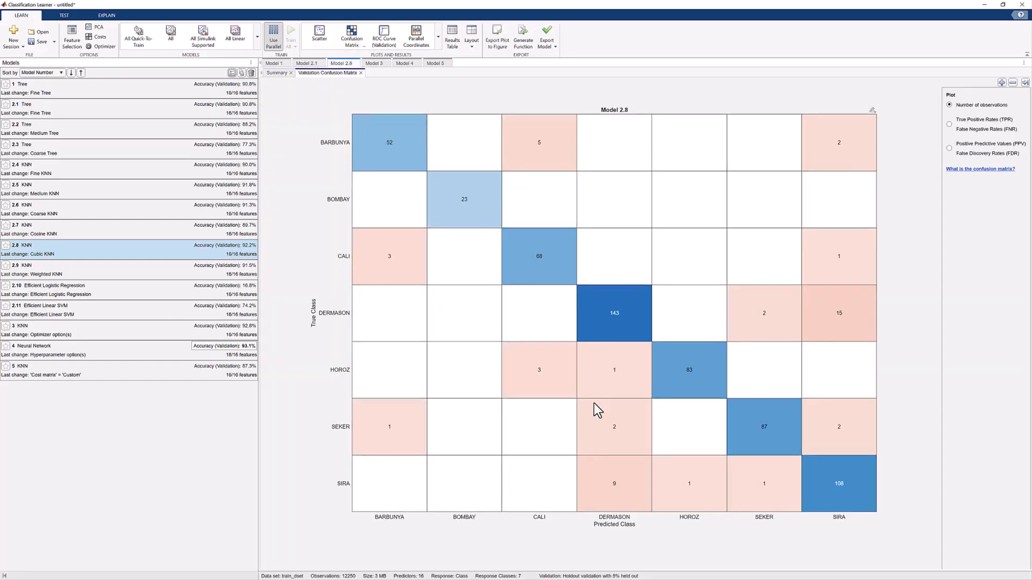
left_click(169, 370)
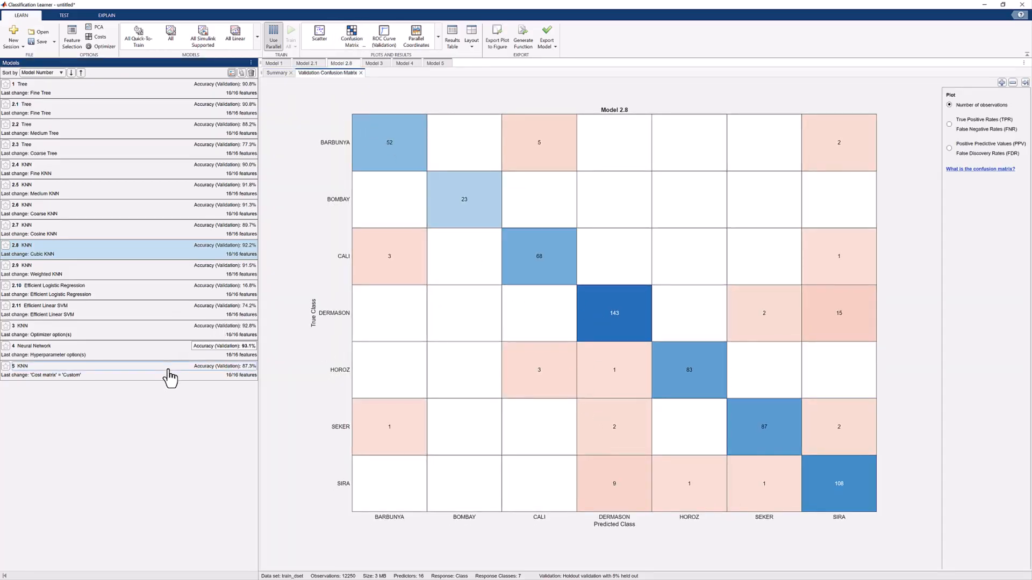